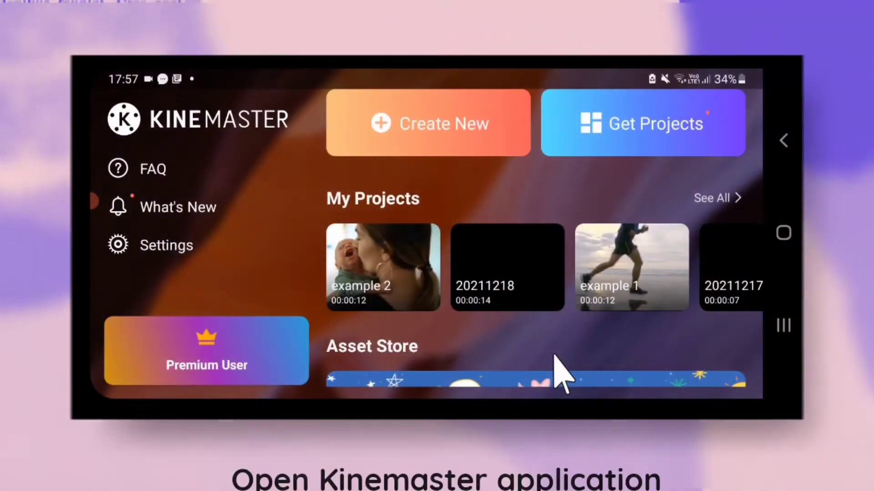
Step: Start a 16:9 project with the black Image Asset background, stretched to 12.597 seconds
{"action": "left_click", "coordinate": [393, 130]}
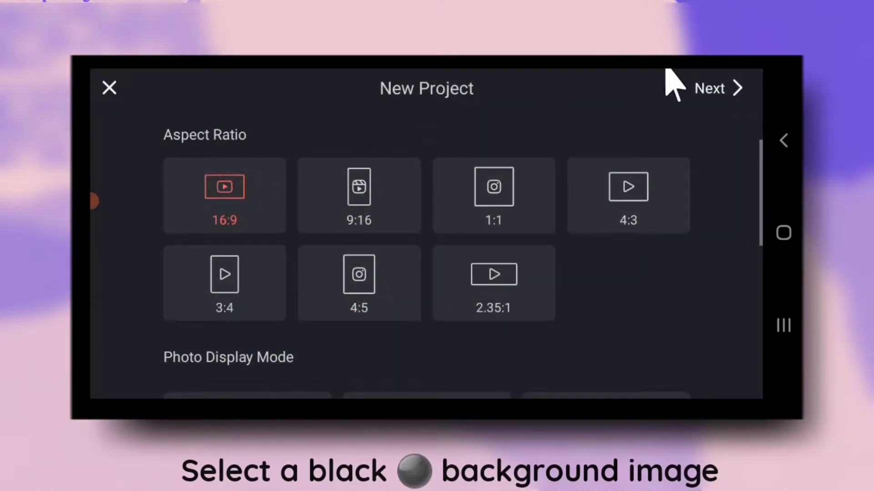
{"action": "left_click", "coordinate": [717, 89]}
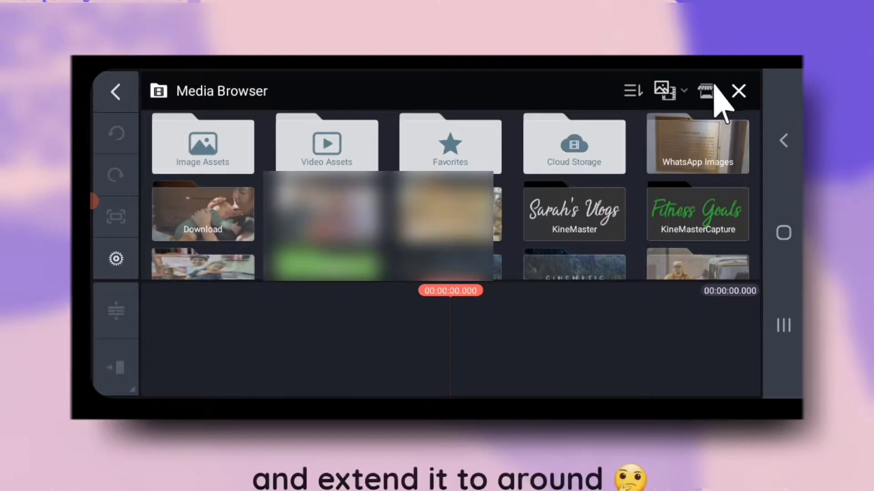
{"action": "left_click", "coordinate": [220, 145]}
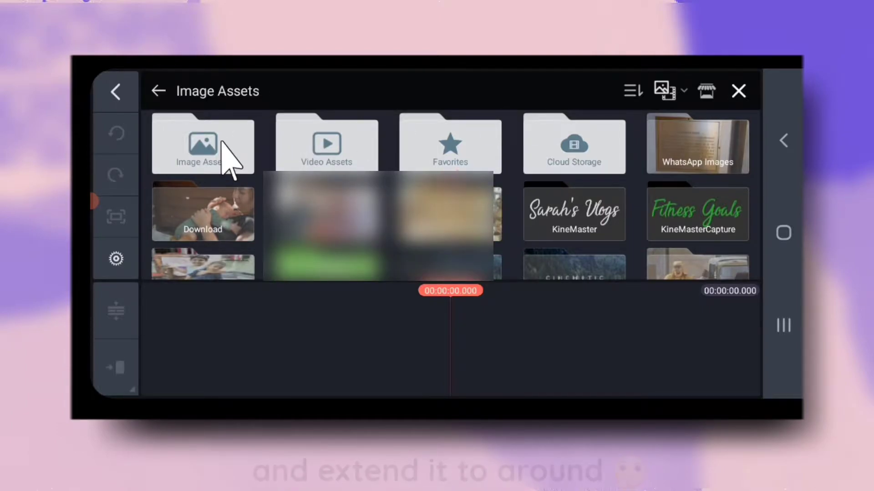
{"action": "left_click", "coordinate": [217, 144]}
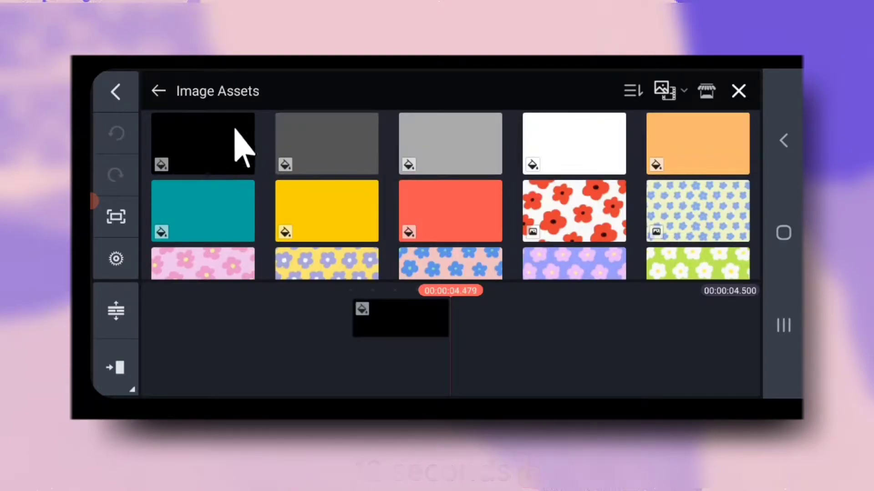
{"action": "left_click", "coordinate": [738, 91]}
{"action": "left_click", "coordinate": [437, 322]}
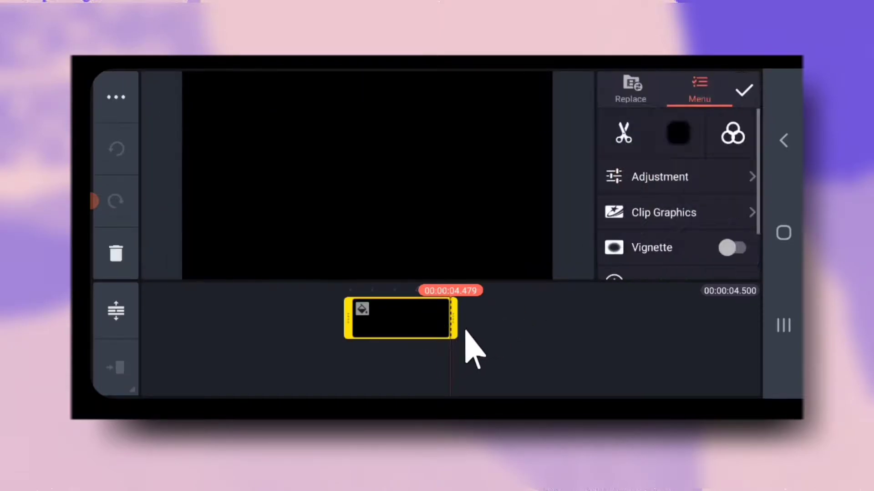
{"action": "left_click_drag", "start_coordinate": [455, 337], "coordinate": [637, 344]}
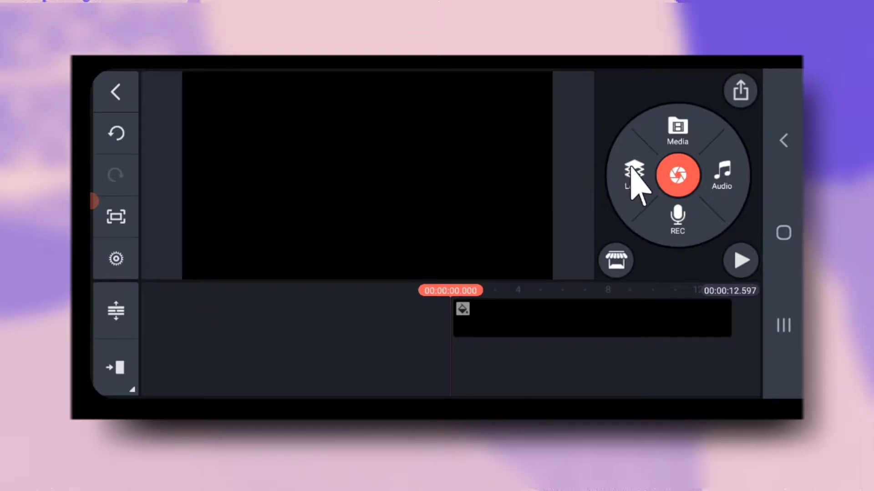
Step: Add a text layer reading 'Sarah's Vlogs' and enlarge it in the preview
{"action": "left_click", "coordinate": [632, 169]}
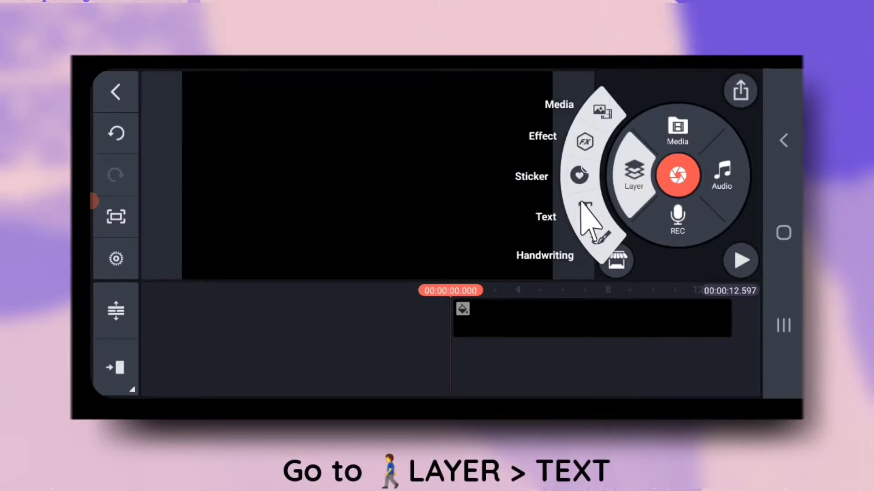
{"action": "left_click", "coordinate": [586, 209]}
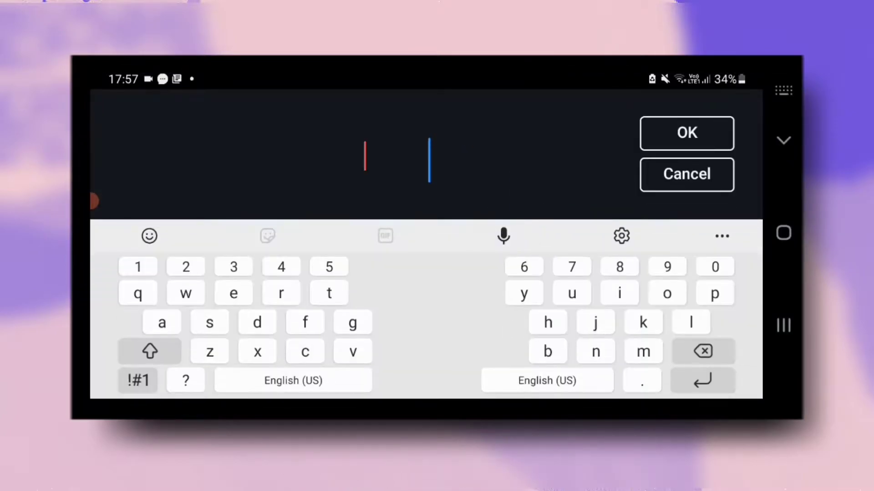
{"action": "left_click", "coordinate": [151, 353]}
{"action": "left_click", "coordinate": [209, 323]}
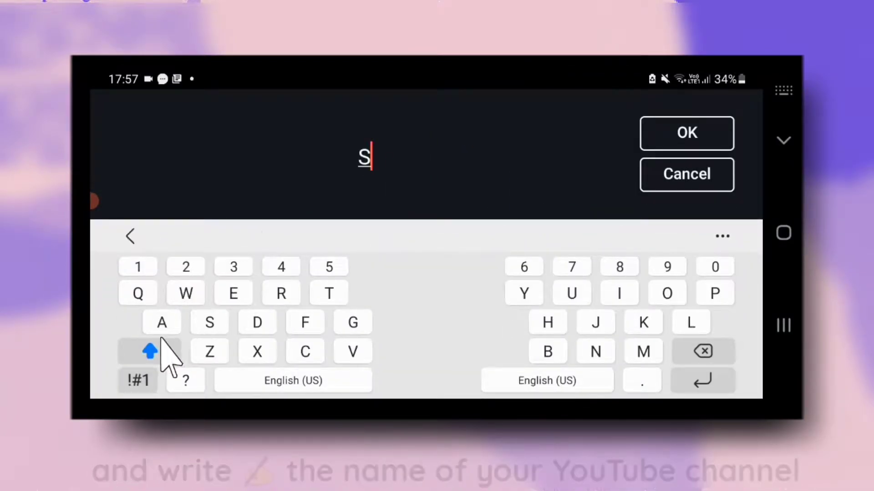
{"action": "left_click", "coordinate": [162, 323]}
{"action": "left_click", "coordinate": [281, 293]}
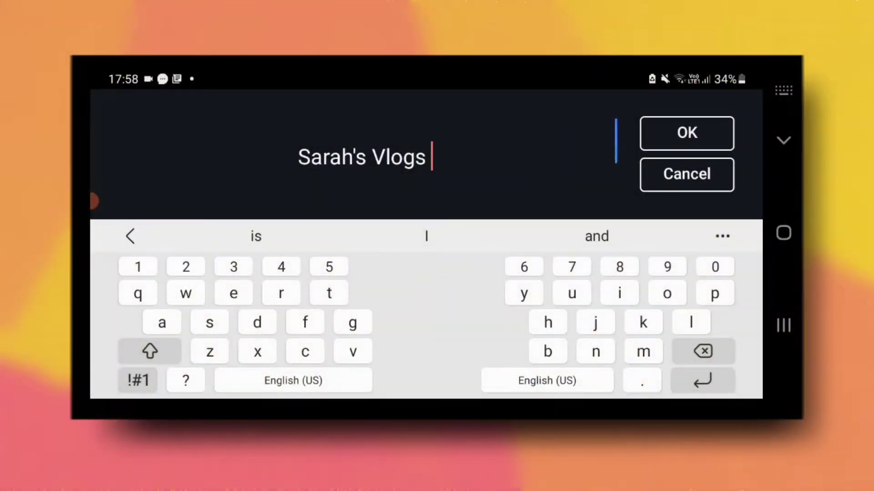
{"action": "left_click", "coordinate": [675, 135]}
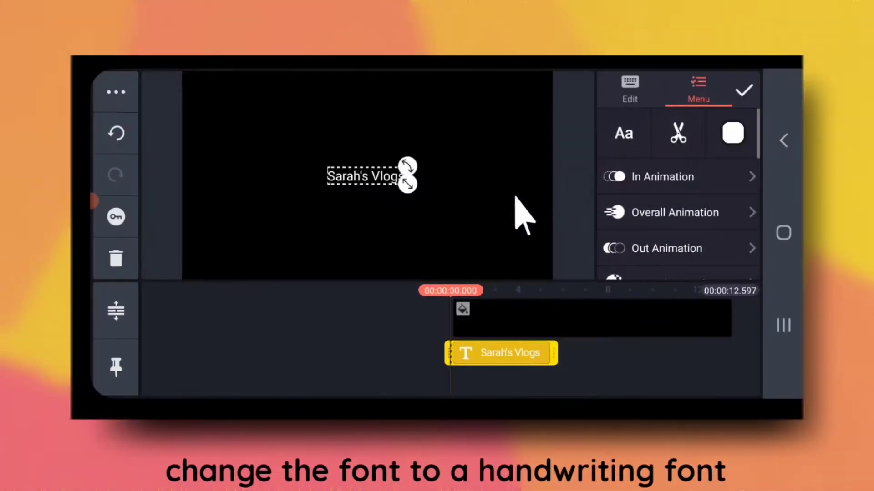
{"action": "left_click_drag", "start_coordinate": [407, 184], "coordinate": [447, 193]}
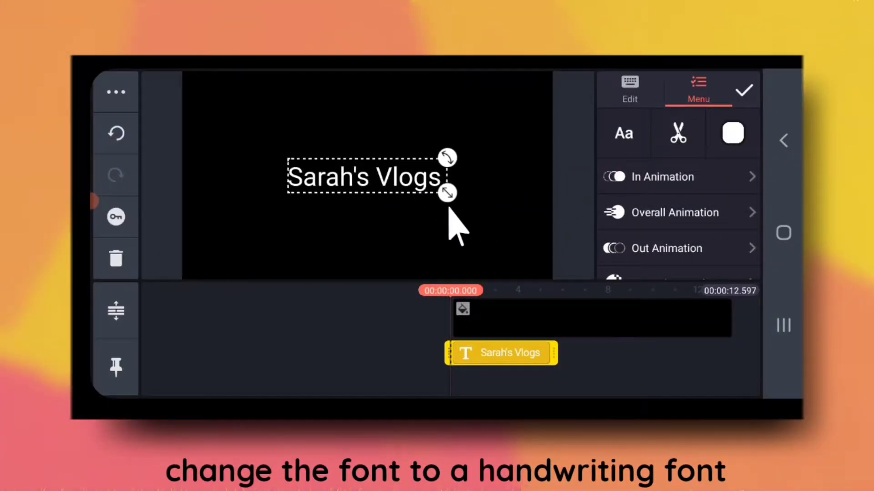
Step: Switch the title font to Cafe24 Lovingu from the Asset Store's Handwriting fonts
{"action": "left_click", "coordinate": [623, 134]}
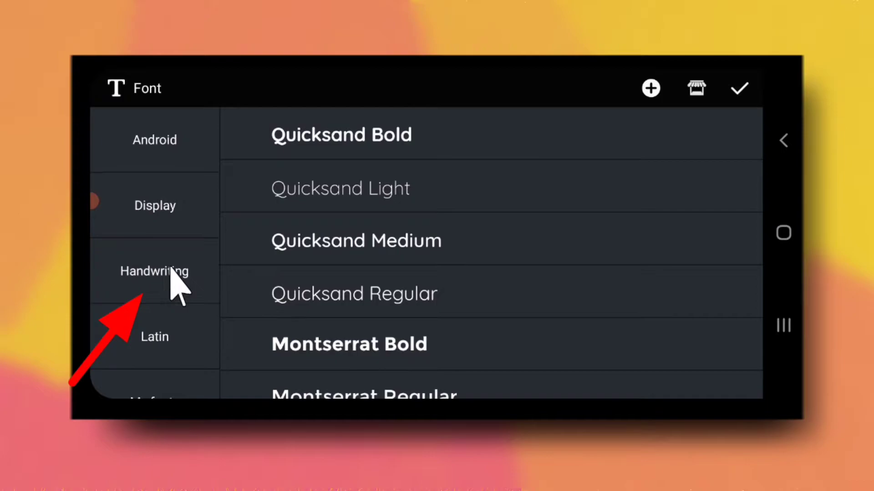
{"action": "left_click", "coordinate": [177, 284]}
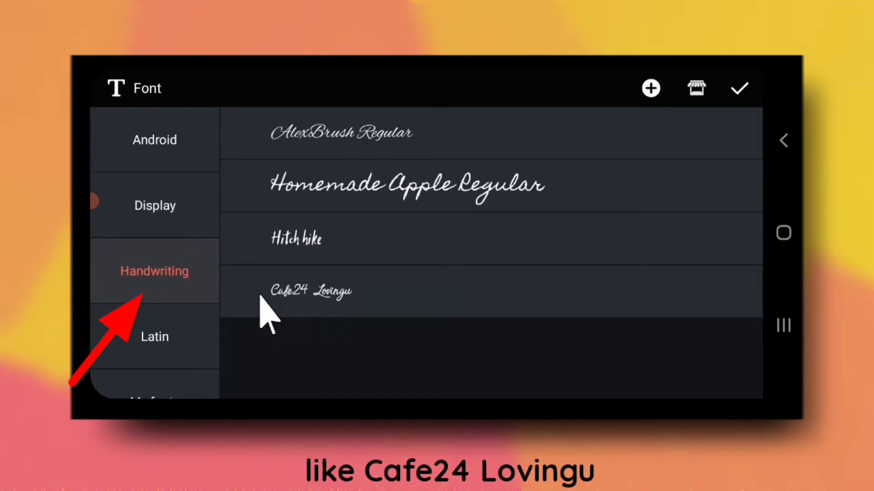
{"action": "left_click", "coordinate": [696, 89]}
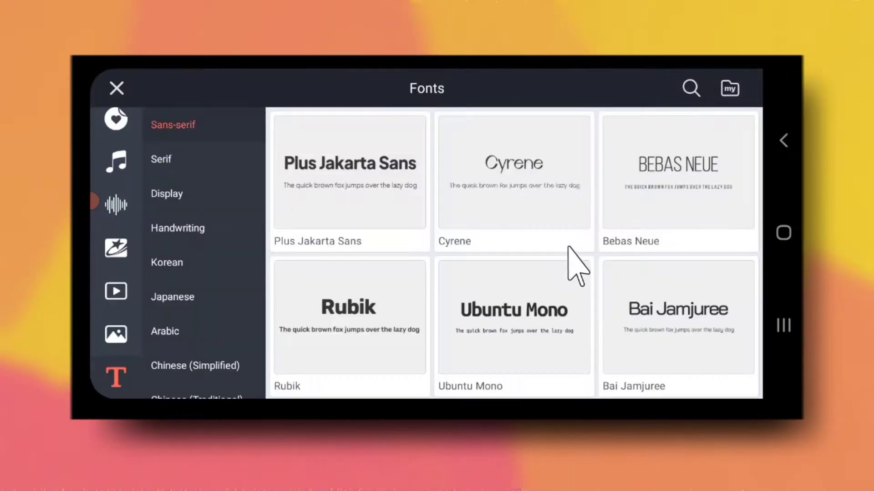
{"action": "left_click", "coordinate": [182, 230]}
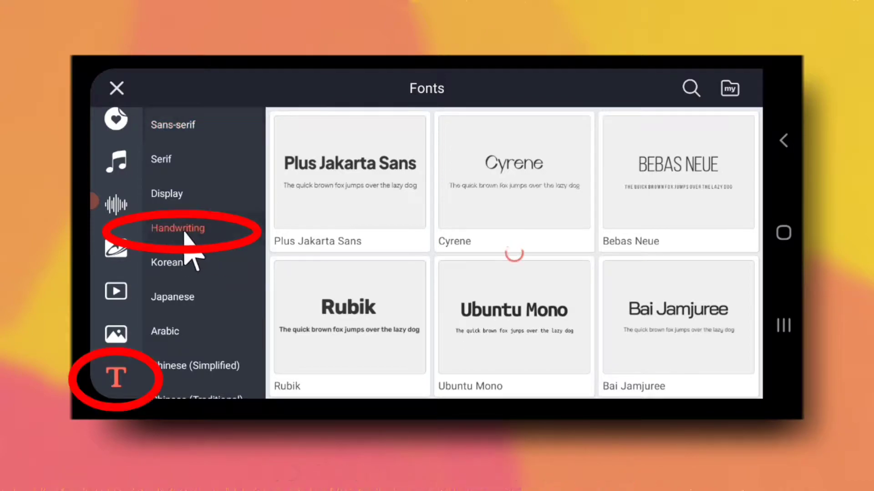
{"action": "left_click_drag", "start_coordinate": [329, 348], "coordinate": [326, 295]}
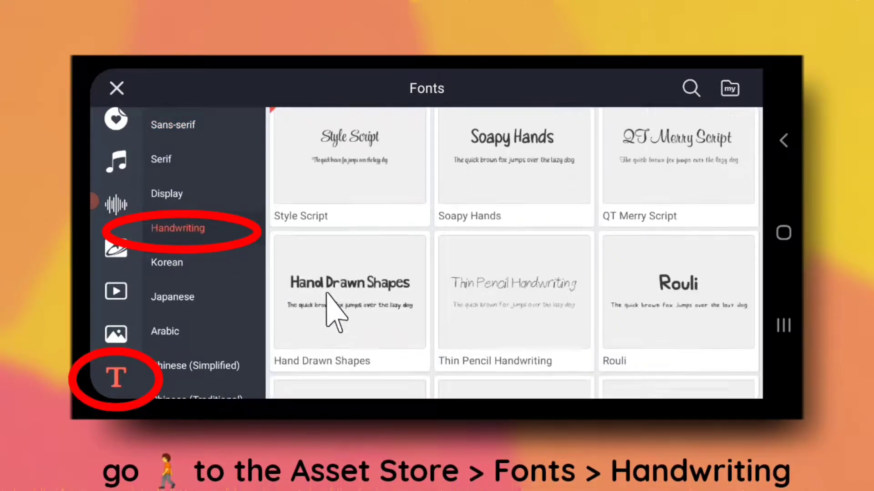
{"action": "scroll", "coordinate": [334, 314], "scroll_direction": "down", "scroll_amount": 5}
{"action": "mouse_move", "coordinate": [347, 335]}
{"action": "left_mouse_down"}
{"action": "mouse_move", "coordinate": [354, 273]}
{"action": "mouse_move", "coordinate": [391, 237]}
{"action": "left_mouse_up"}
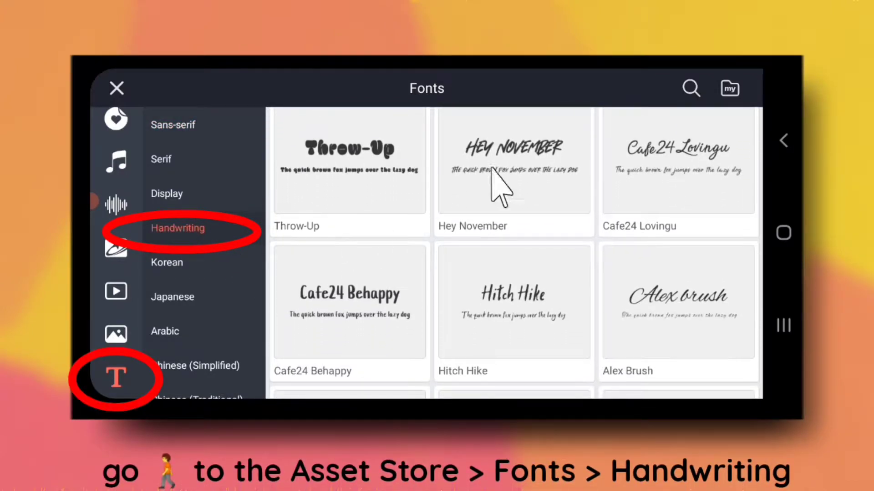
{"action": "left_click", "coordinate": [682, 151]}
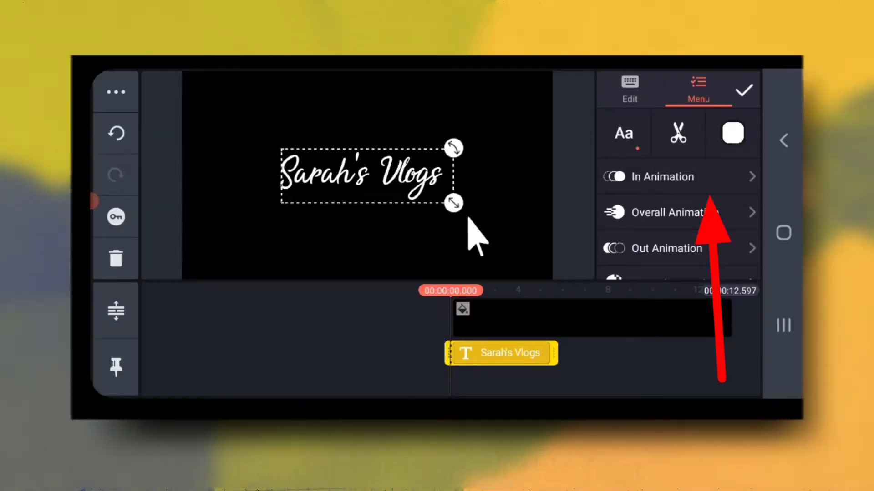
Step: Enlarge the title further, delete its trailing space, and centre it in the frame
{"action": "left_click_drag", "start_coordinate": [469, 217], "coordinate": [559, 312]}
{"action": "left_click", "coordinate": [627, 93]}
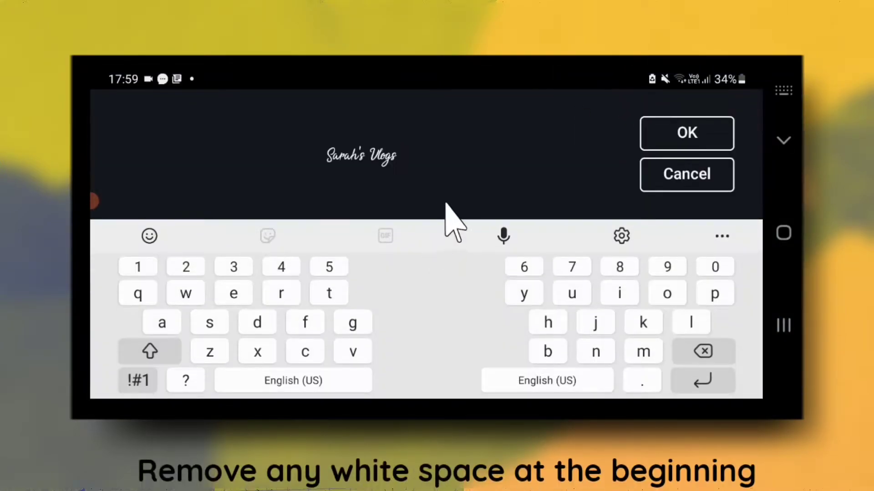
{"action": "left_click", "coordinate": [703, 352]}
{"action": "left_click", "coordinate": [694, 139]}
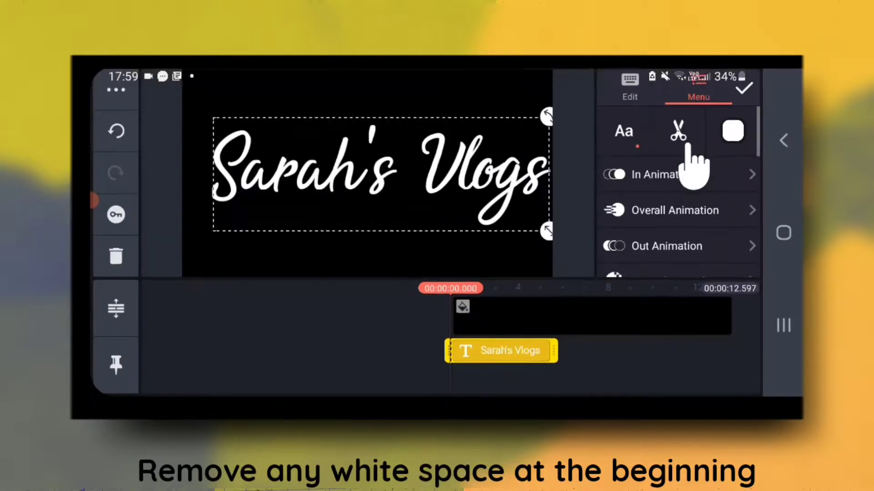
{"action": "left_click_drag", "start_coordinate": [385, 176], "coordinate": [378, 177]}
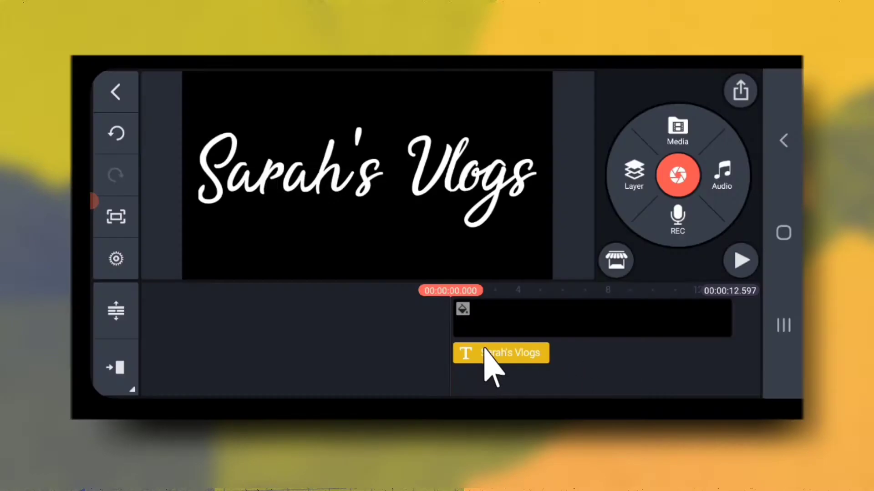
Step: Extend the title text layer to the video's end at 12.597 seconds
{"action": "left_click", "coordinate": [485, 354]}
{"action": "left_click_drag", "start_coordinate": [552, 357], "coordinate": [797, 373]}
{"action": "left_click", "coordinate": [546, 367]}
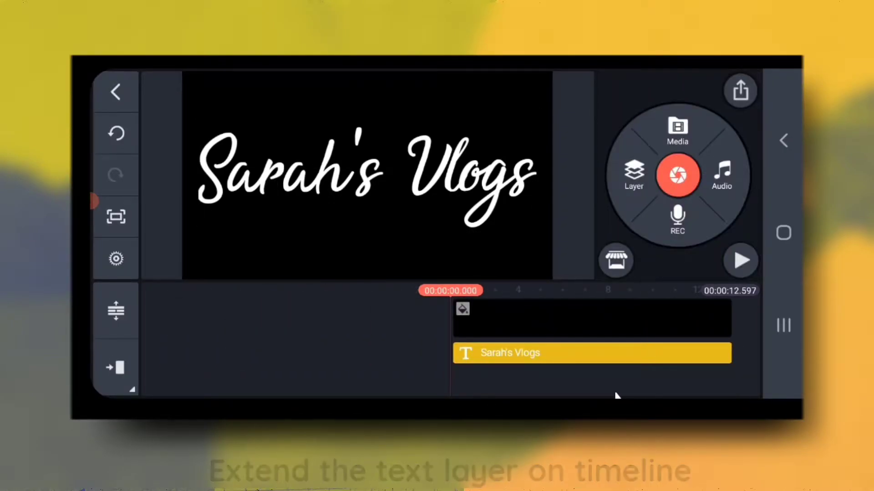
Step: Add a Handwriting layer using the pencil with a black pen and a chosen brush size
{"action": "left_click", "coordinate": [632, 174]}
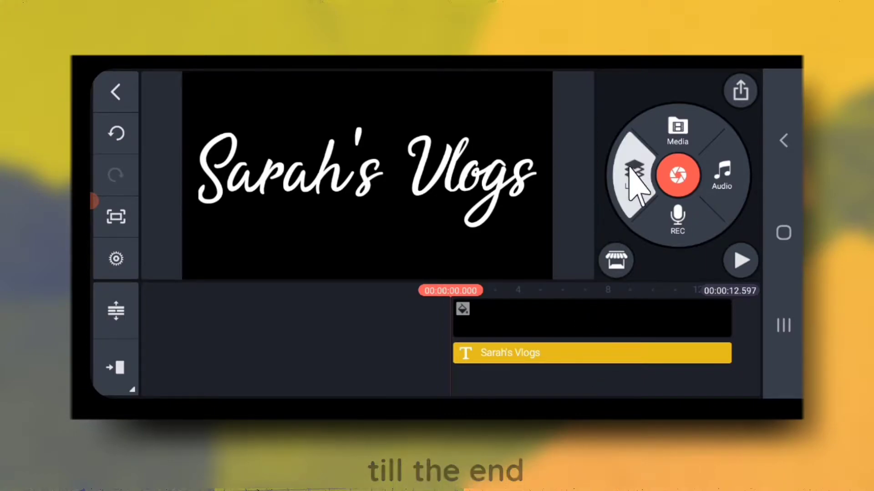
{"action": "left_click", "coordinate": [601, 239]}
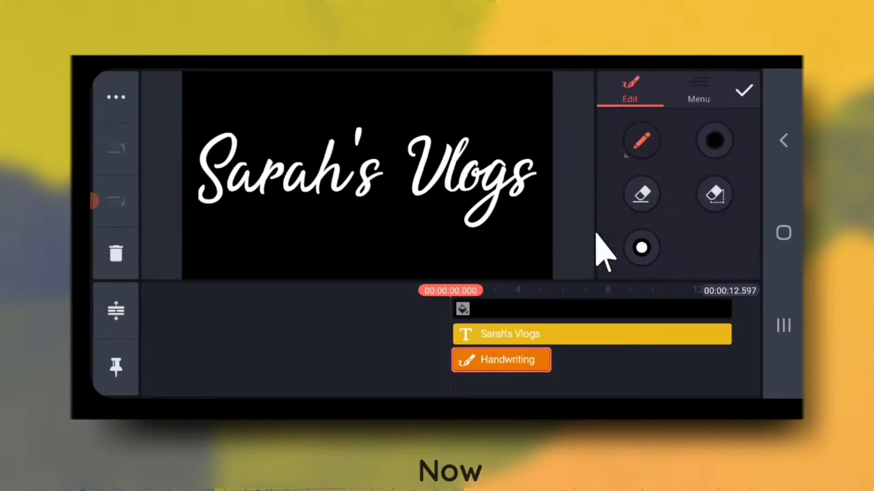
{"action": "left_click", "coordinate": [641, 141]}
{"action": "left_click", "coordinate": [641, 145]}
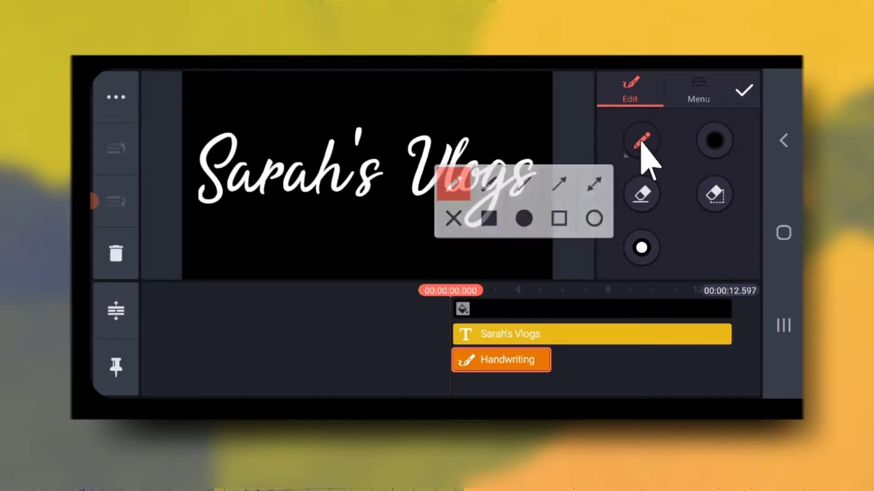
{"action": "left_click", "coordinate": [713, 142]}
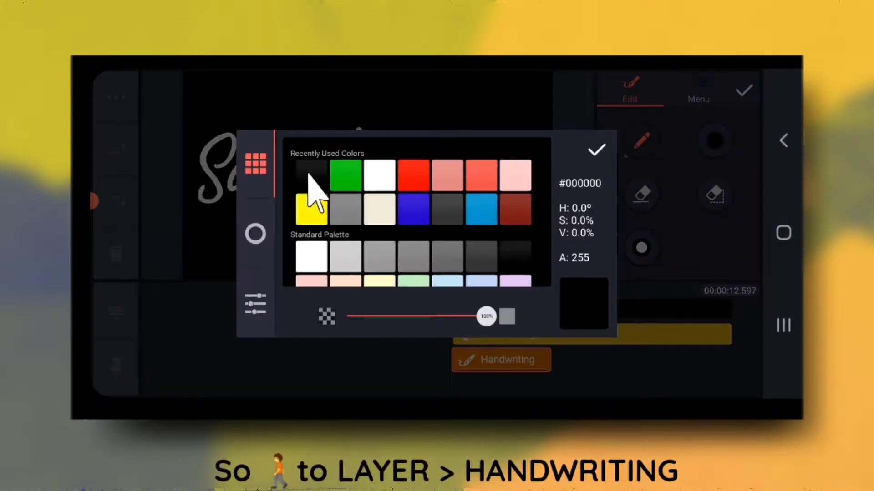
{"action": "left_click", "coordinate": [596, 150]}
{"action": "left_click", "coordinate": [642, 248]}
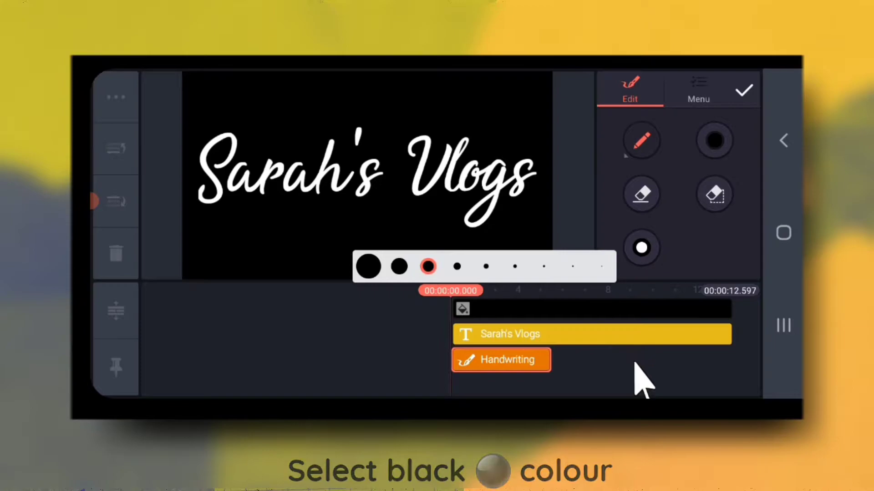
{"action": "left_click", "coordinate": [643, 374]}
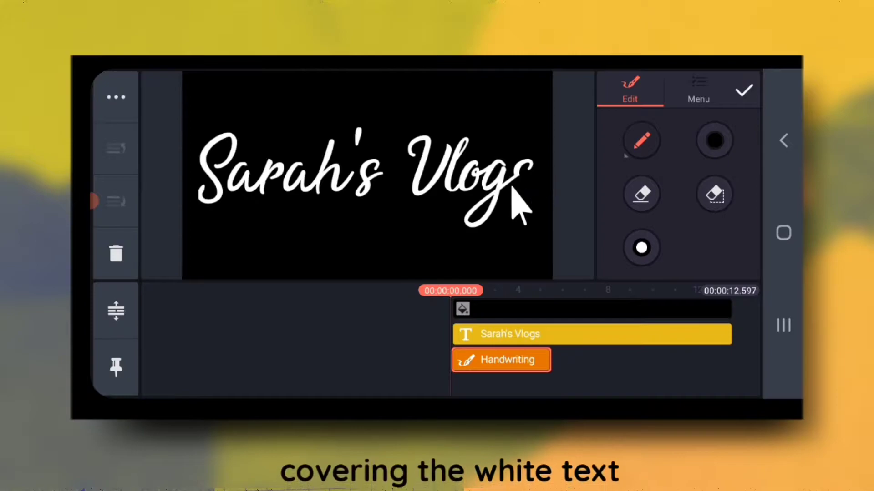
Step: Brush black over the s, g and V of Vlogs, then the h and a of Sarah
{"action": "left_click_drag", "start_coordinate": [517, 200], "coordinate": [505, 223]}
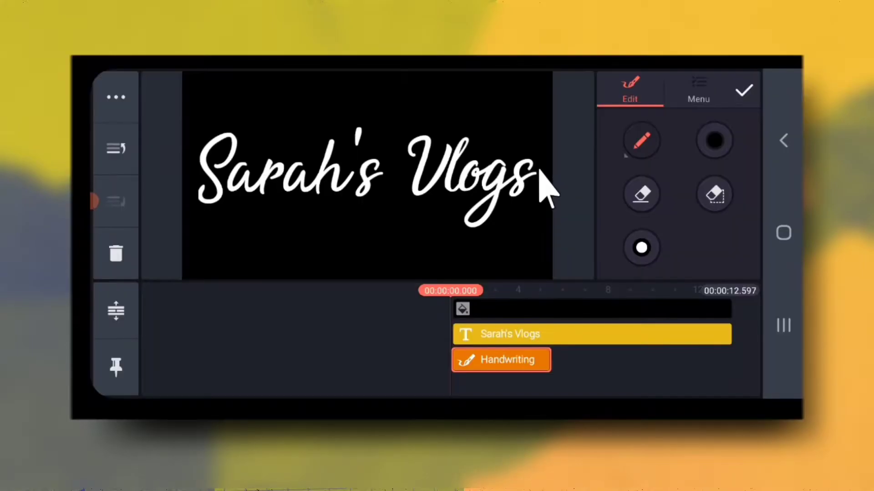
{"action": "mouse_move", "coordinate": [524, 176]}
{"action": "left_mouse_down"}
{"action": "mouse_move", "coordinate": [517, 166]}
{"action": "mouse_move", "coordinate": [504, 189]}
{"action": "mouse_move", "coordinate": [514, 159]}
{"action": "mouse_move", "coordinate": [470, 214]}
{"action": "mouse_move", "coordinate": [485, 194]}
{"action": "left_mouse_up"}
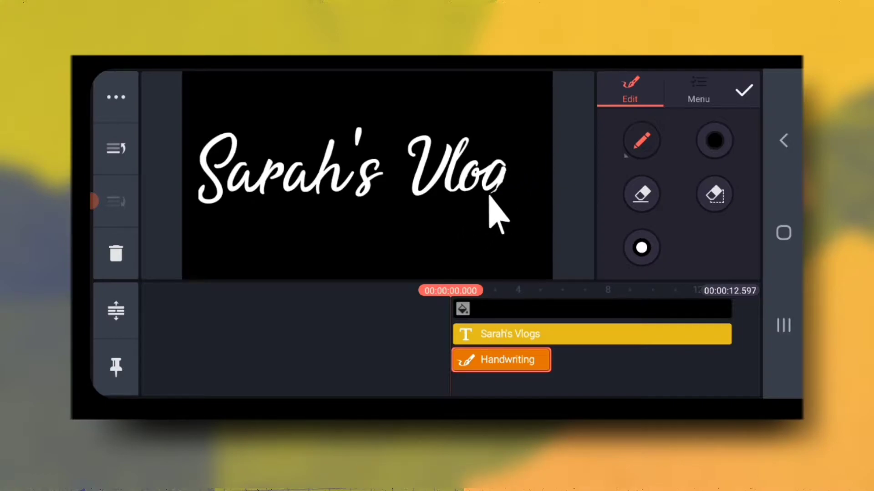
{"action": "mouse_move", "coordinate": [495, 164]}
{"action": "left_mouse_down"}
{"action": "mouse_move", "coordinate": [480, 178]}
{"action": "mouse_move", "coordinate": [495, 156]}
{"action": "mouse_move", "coordinate": [459, 186]}
{"action": "mouse_move", "coordinate": [464, 156]}
{"action": "mouse_move", "coordinate": [452, 182]}
{"action": "mouse_move", "coordinate": [462, 174]}
{"action": "mouse_move", "coordinate": [439, 182]}
{"action": "mouse_move", "coordinate": [465, 129]}
{"action": "mouse_move", "coordinate": [450, 140]}
{"action": "left_mouse_up"}
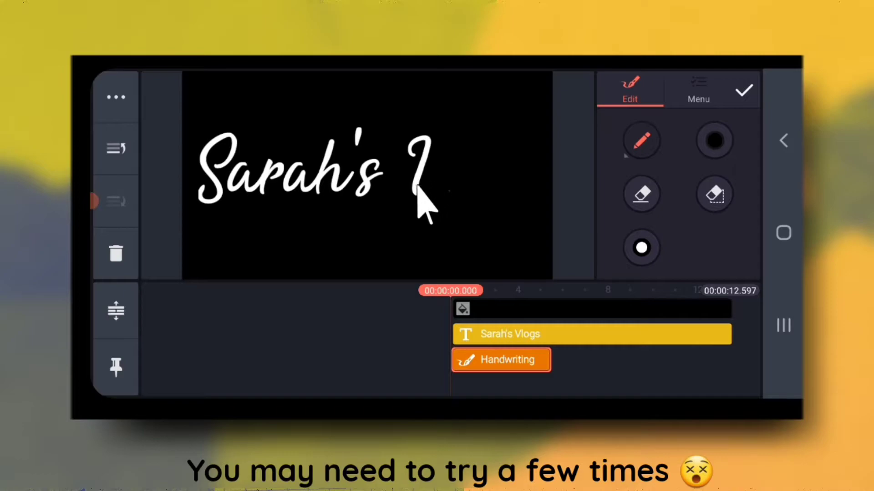
{"action": "mouse_move", "coordinate": [419, 187]}
{"action": "left_mouse_down"}
{"action": "mouse_move", "coordinate": [395, 162]}
{"action": "mouse_move", "coordinate": [410, 159]}
{"action": "mouse_move", "coordinate": [421, 139]}
{"action": "mouse_move", "coordinate": [413, 167]}
{"action": "mouse_move", "coordinate": [400, 150]}
{"action": "left_mouse_up"}
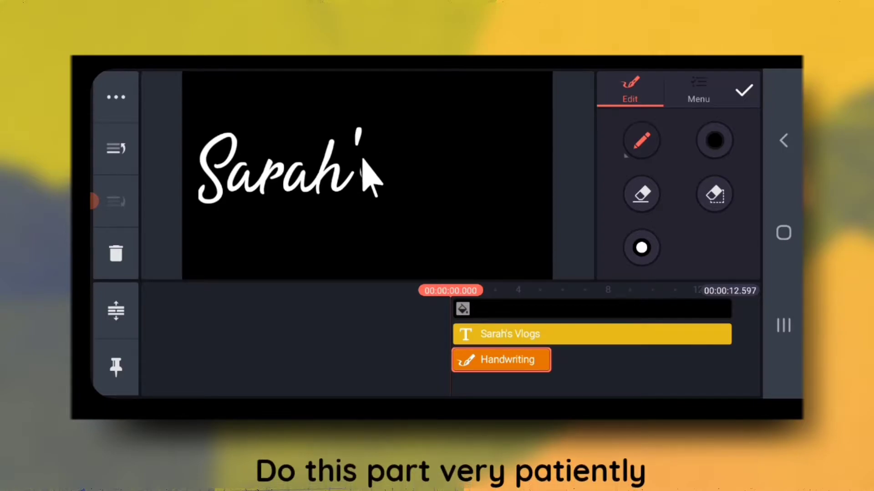
{"action": "mouse_move", "coordinate": [346, 176]}
{"action": "left_mouse_down"}
{"action": "mouse_move", "coordinate": [329, 188]}
{"action": "mouse_move", "coordinate": [339, 154]}
{"action": "mouse_move", "coordinate": [322, 169]}
{"action": "left_mouse_up"}
{"action": "mouse_move", "coordinate": [334, 129]}
{"action": "left_mouse_down"}
{"action": "mouse_move", "coordinate": [319, 154]}
{"action": "mouse_move", "coordinate": [326, 133]}
{"action": "left_mouse_up"}
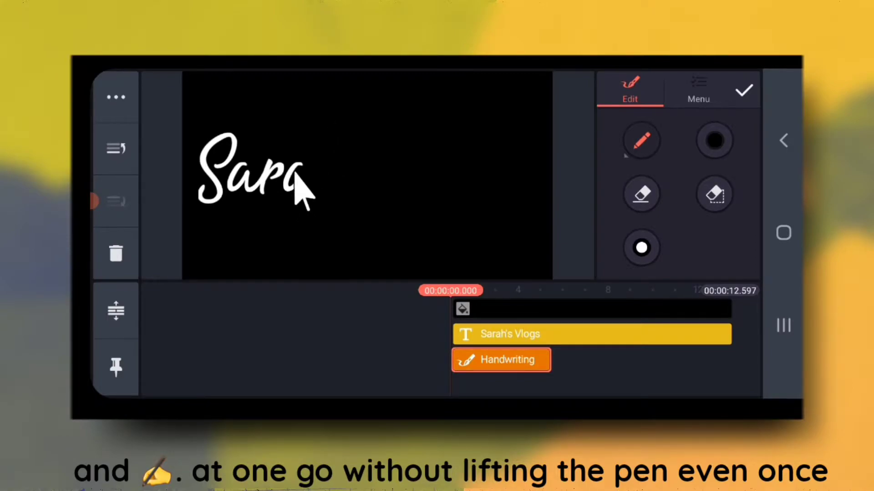
{"action": "left_click_drag", "start_coordinate": [295, 173], "coordinate": [288, 174]}
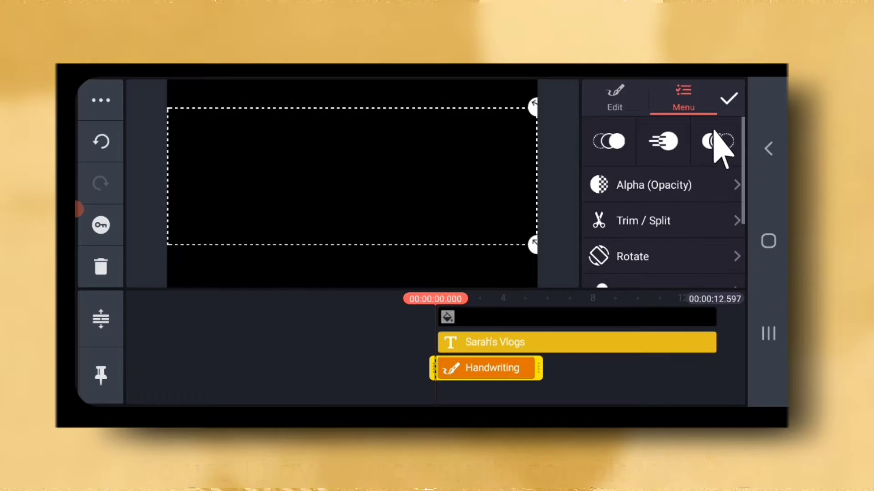
Step: Set the handwriting layer's out animation to Erase in Order lasting about 2 seconds
{"action": "left_click", "coordinate": [718, 144]}
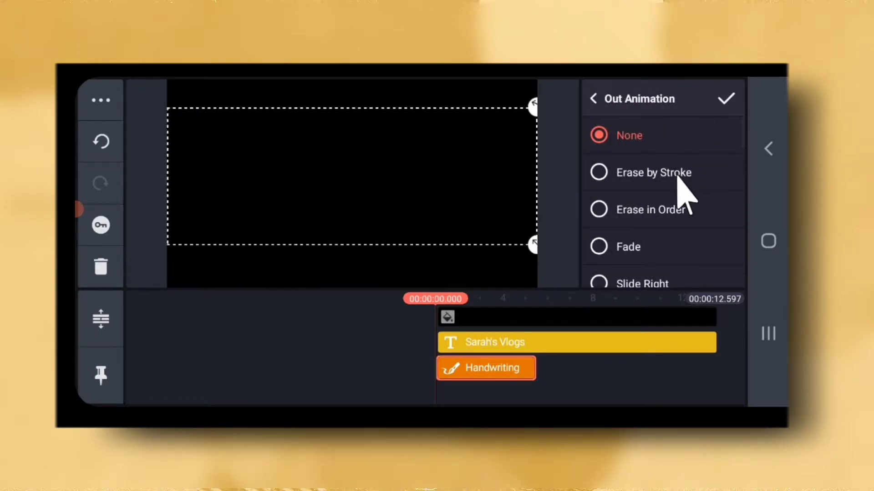
{"action": "left_click", "coordinate": [677, 177]}
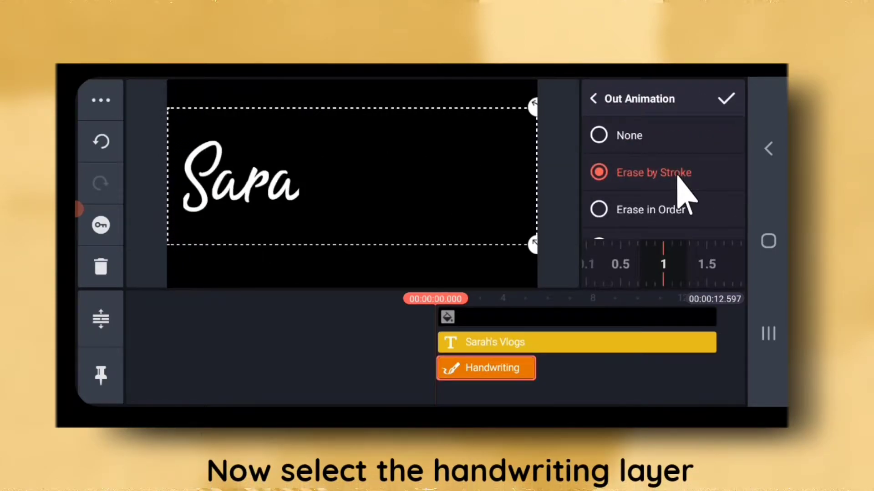
{"action": "left_click", "coordinate": [666, 205]}
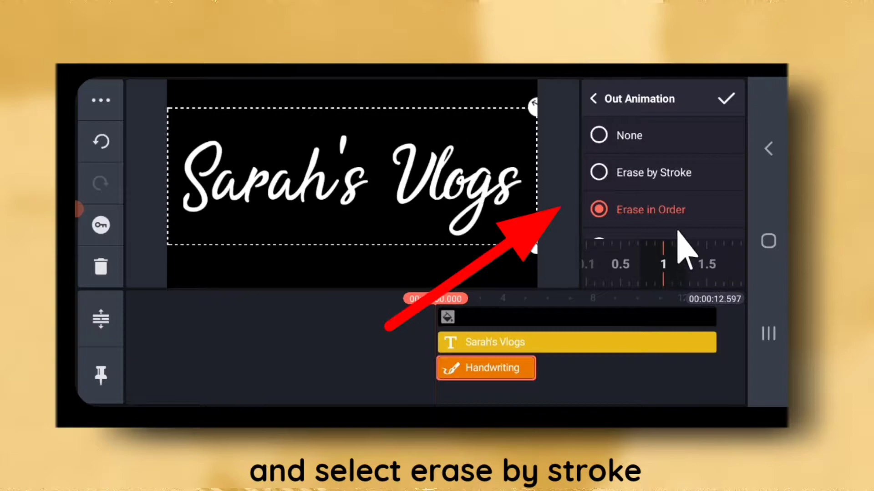
{"action": "left_click_drag", "start_coordinate": [678, 253], "coordinate": [644, 267]}
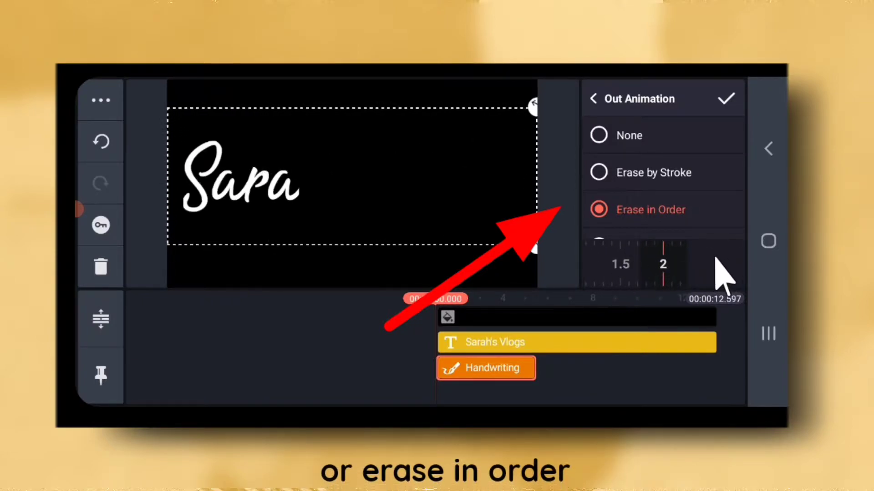
{"action": "left_click_drag", "start_coordinate": [716, 258], "coordinate": [702, 262]}
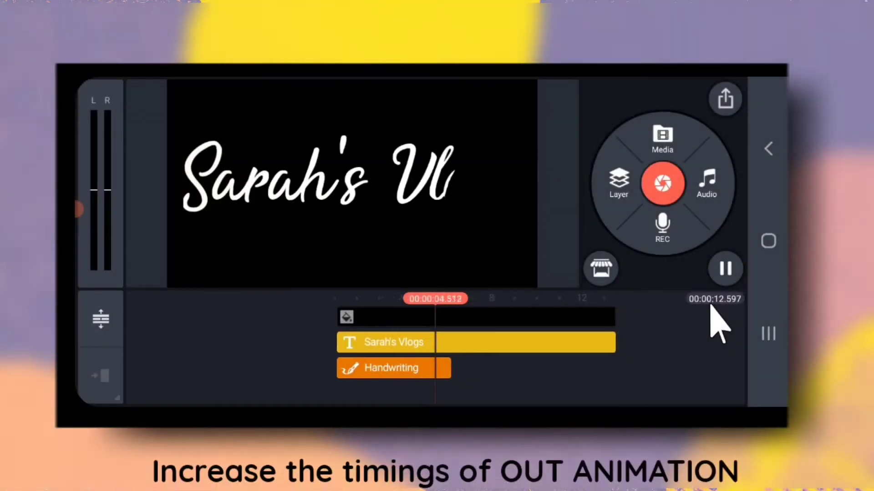
Step: Pause playback and raise the export bitrate to its highest setting
{"action": "left_click", "coordinate": [725, 269]}
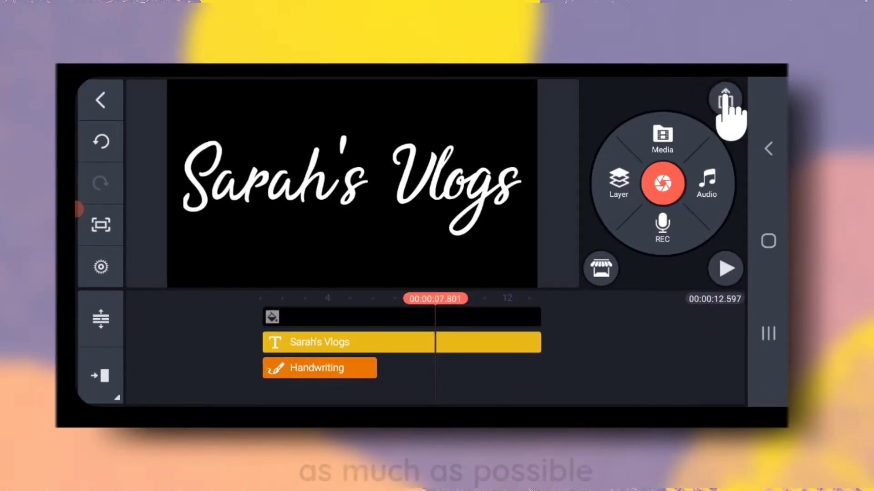
{"action": "left_click", "coordinate": [725, 98]}
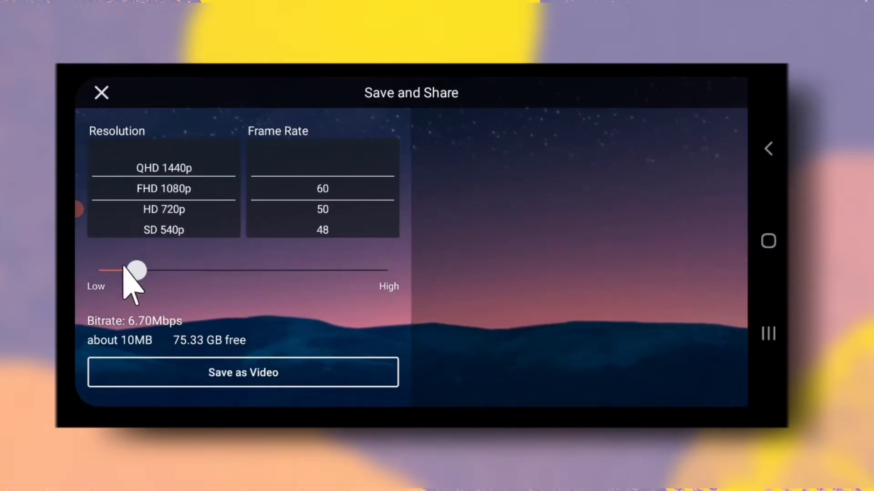
{"action": "left_click_drag", "start_coordinate": [137, 271], "coordinate": [386, 271]}
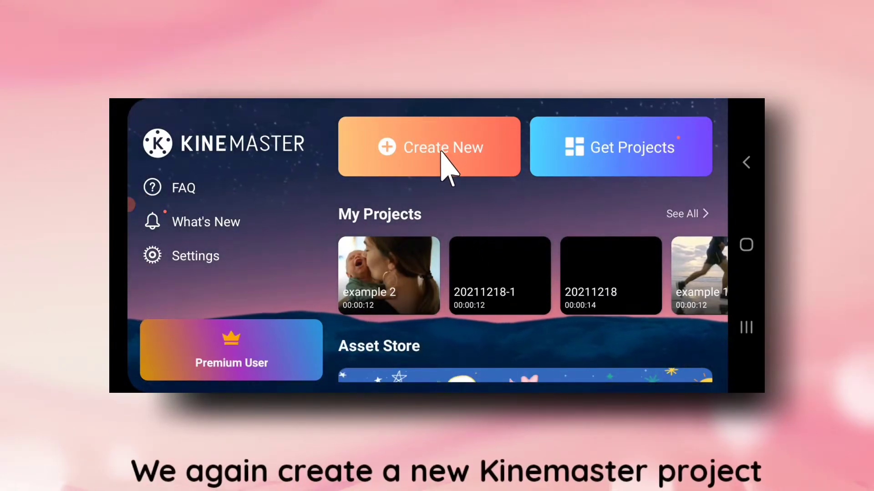
Step: Create a 16:9 project using the baby clip from the Download folder as background
{"action": "left_click", "coordinate": [446, 166]}
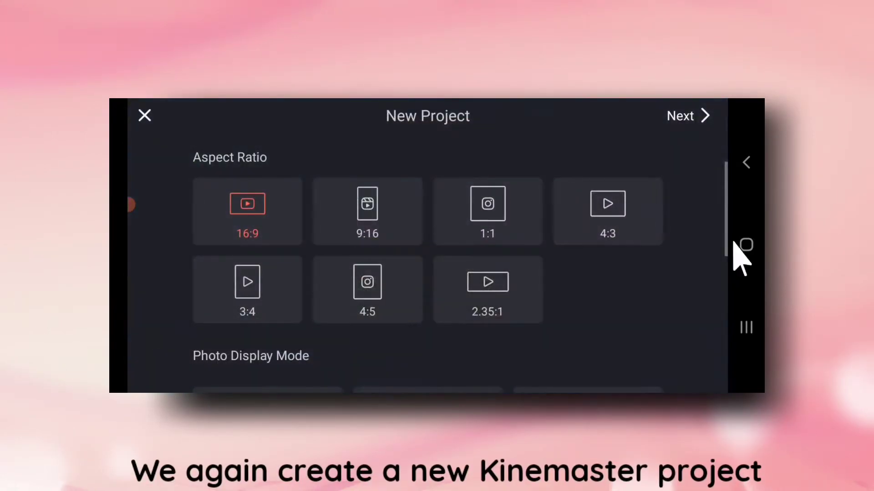
{"action": "left_click", "coordinate": [683, 119]}
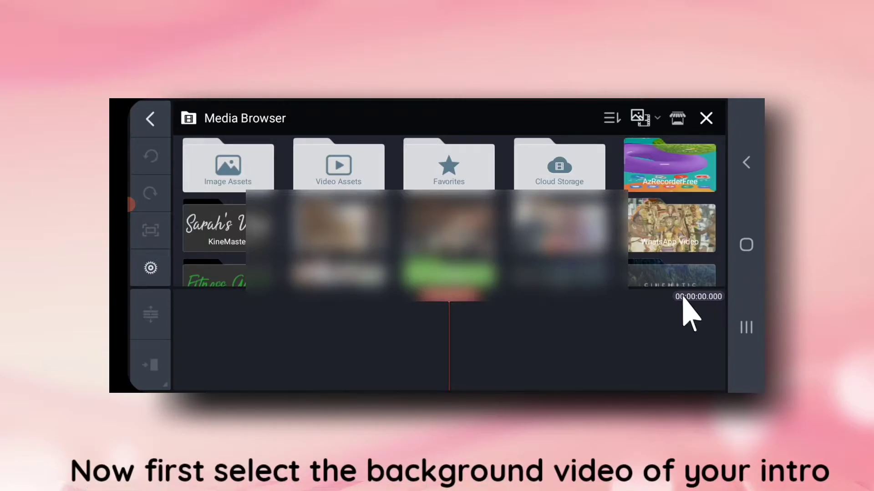
{"action": "left_click", "coordinate": [339, 226]}
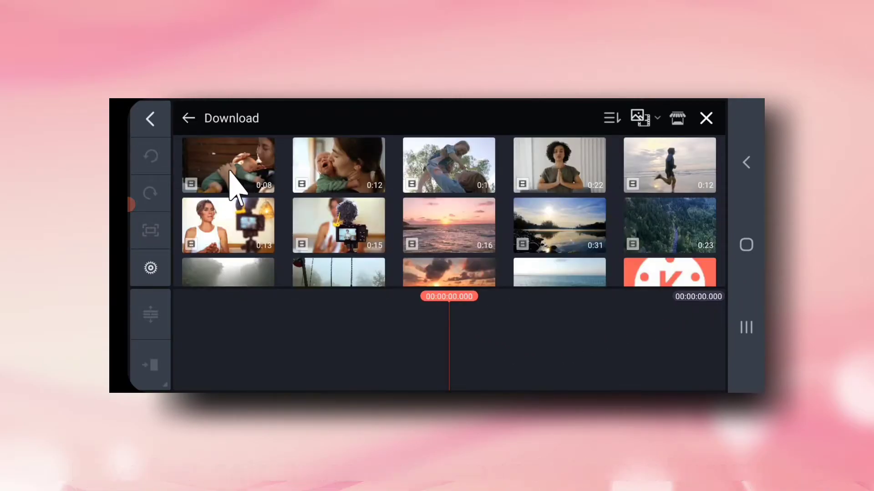
{"action": "left_click", "coordinate": [357, 170]}
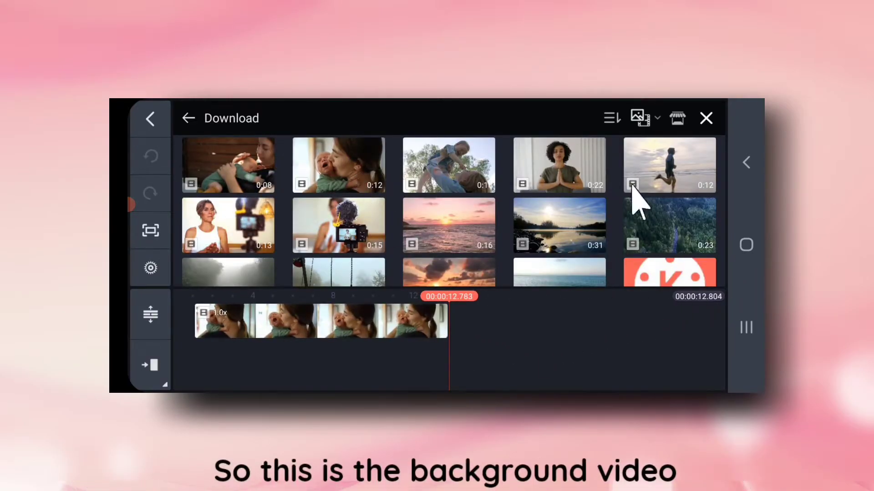
{"action": "left_click", "coordinate": [706, 119]}
{"action": "left_click_drag", "start_coordinate": [497, 348], "coordinate": [552, 350]}
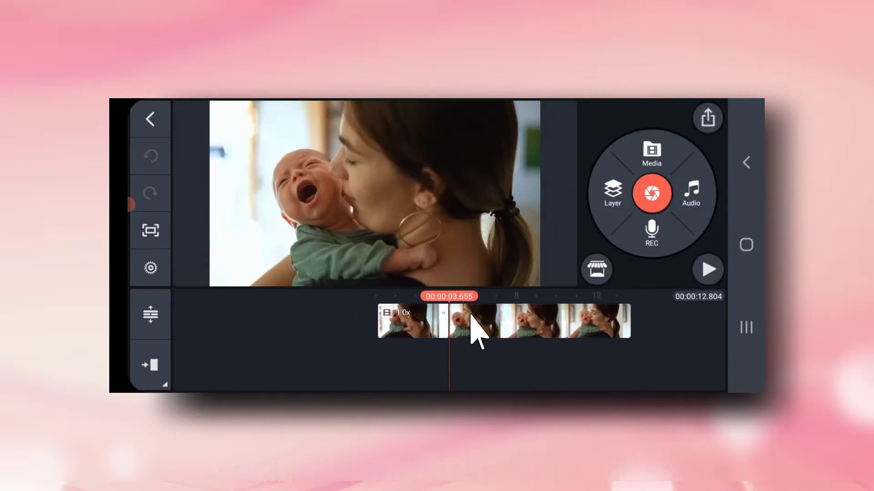
{"action": "left_click_drag", "start_coordinate": [474, 328], "coordinate": [499, 324]}
Step: Give the baby background clip the Basic B23 colour filter at 100 strength
{"action": "left_click", "coordinate": [500, 324]}
{"action": "left_click_drag", "start_coordinate": [702, 270], "coordinate": [723, 180]}
{"action": "left_click_drag", "start_coordinate": [681, 216], "coordinate": [628, 176]}
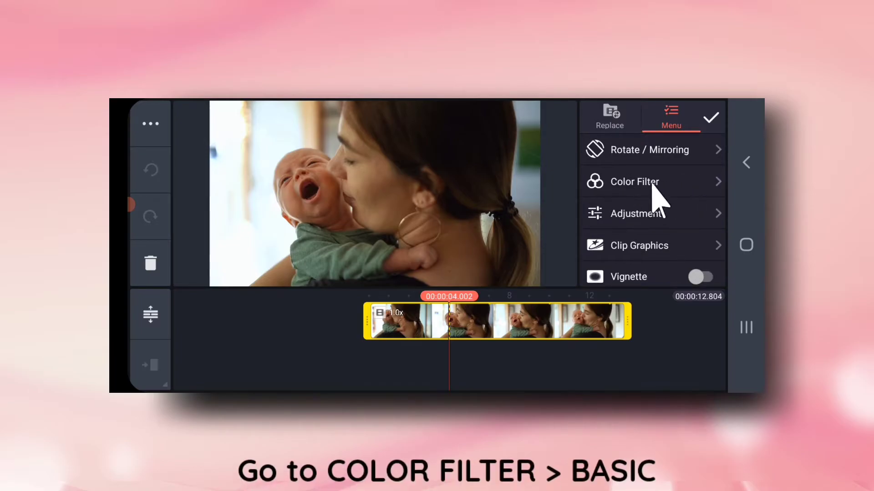
{"action": "left_click", "coordinate": [652, 183]}
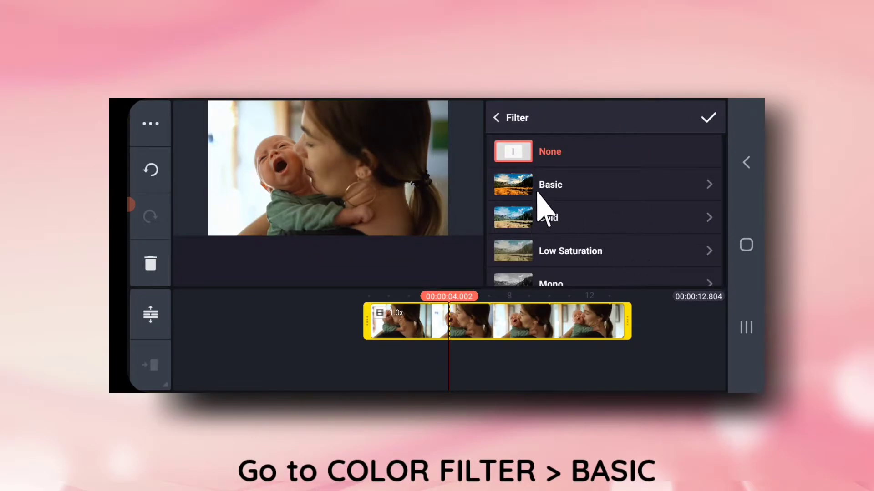
{"action": "left_click", "coordinate": [556, 187]}
{"action": "scroll", "coordinate": [685, 260], "scroll_direction": "down", "scroll_amount": 5}
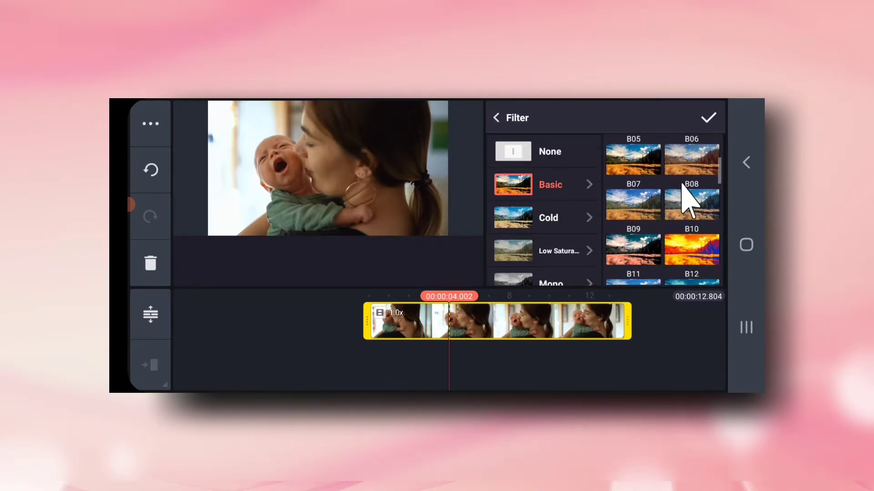
{"action": "scroll", "coordinate": [684, 239], "scroll_direction": "down", "scroll_amount": 5}
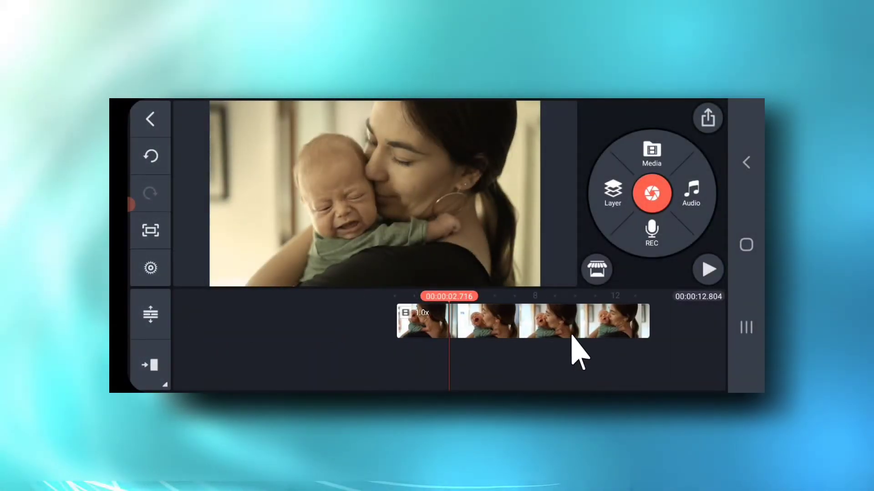
{"action": "left_click", "coordinate": [573, 335]}
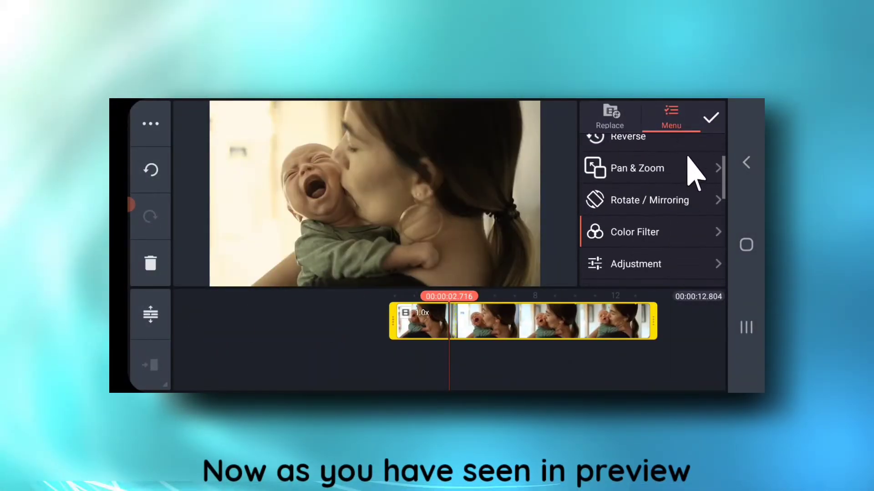
Step: Lower the baby clip's contrast, highlights (-30) and gamma, raise shadows to +34, and apply
{"action": "left_click", "coordinate": [630, 261]}
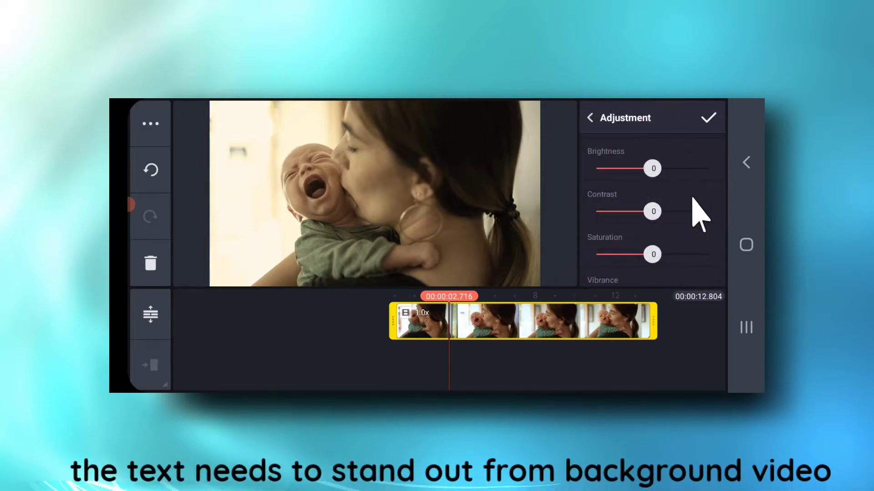
{"action": "left_click_drag", "start_coordinate": [651, 213], "coordinate": [630, 212]}
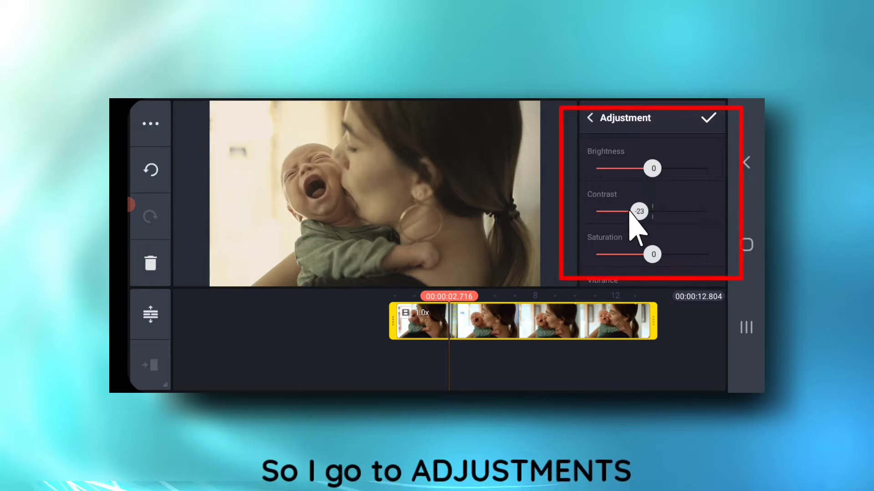
{"action": "left_click_drag", "start_coordinate": [721, 261], "coordinate": [737, 152]}
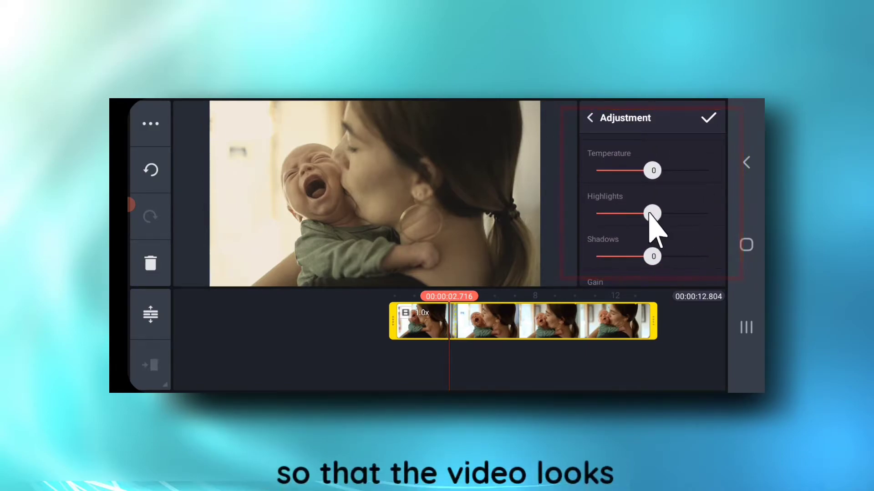
{"action": "left_click_drag", "start_coordinate": [652, 213], "coordinate": [632, 215]}
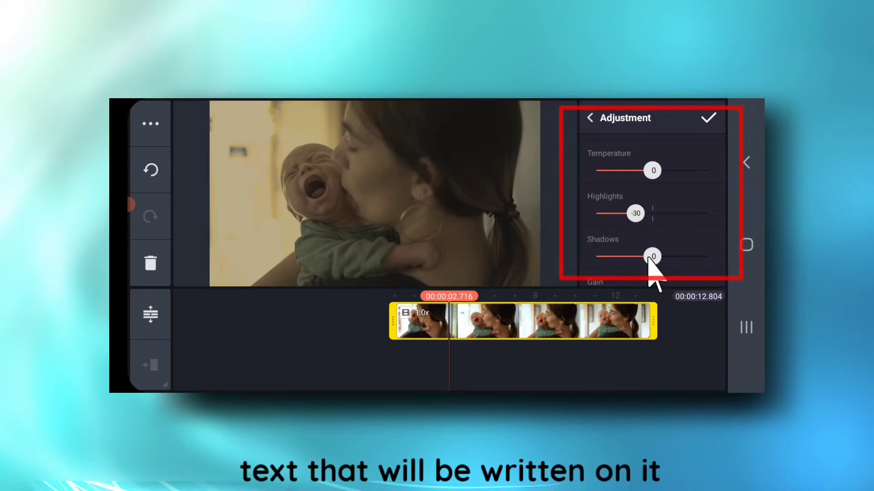
{"action": "left_click_drag", "start_coordinate": [664, 257], "coordinate": [666, 256]}
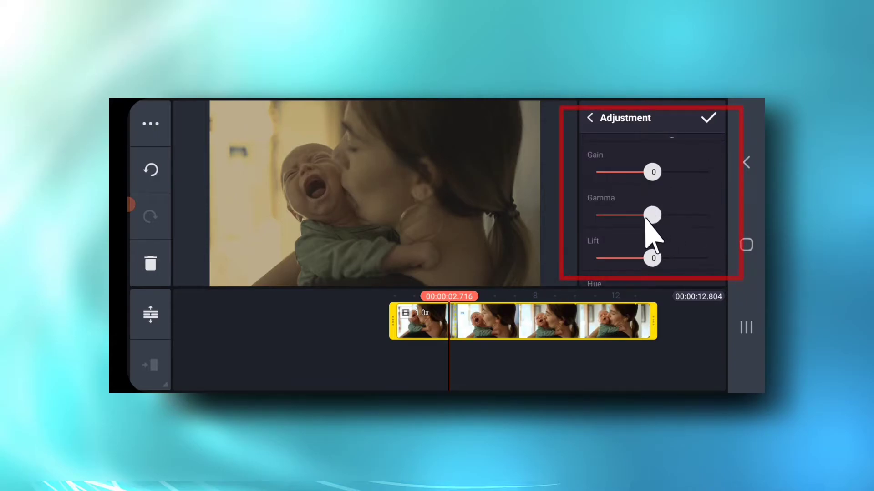
{"action": "left_click_drag", "start_coordinate": [646, 220], "coordinate": [641, 222]}
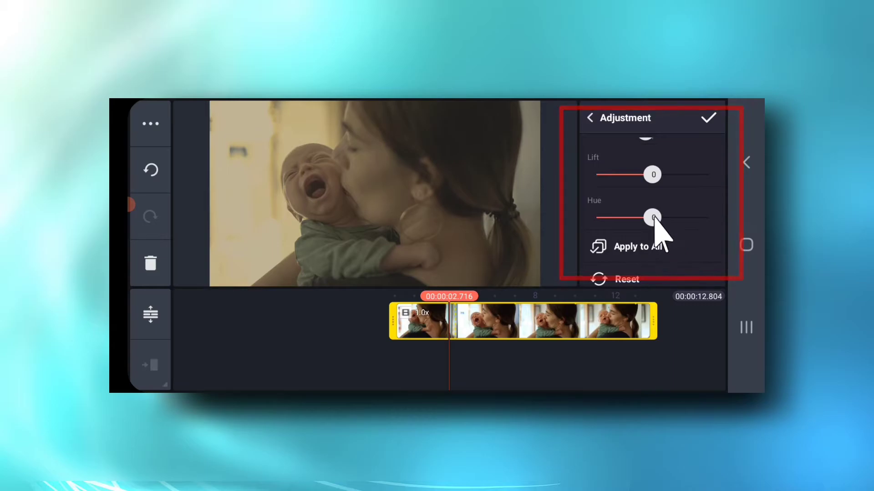
{"action": "left_click_drag", "start_coordinate": [654, 219], "coordinate": [674, 227]}
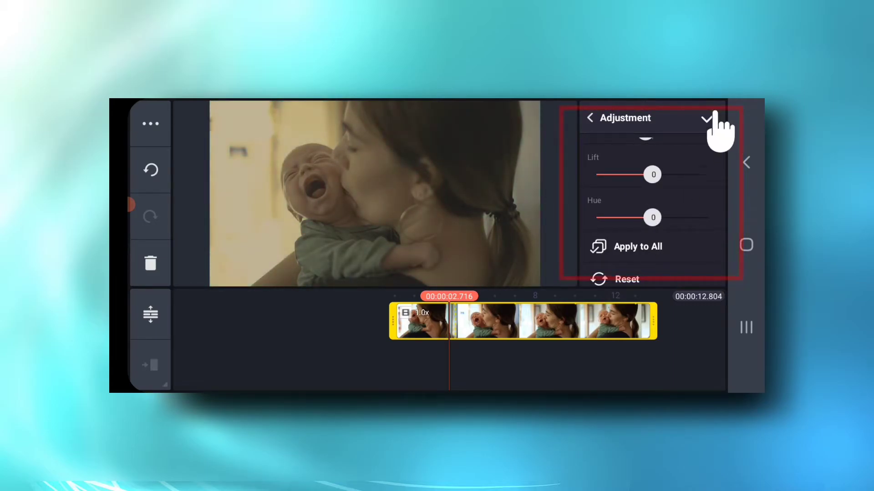
{"action": "left_click", "coordinate": [710, 119]}
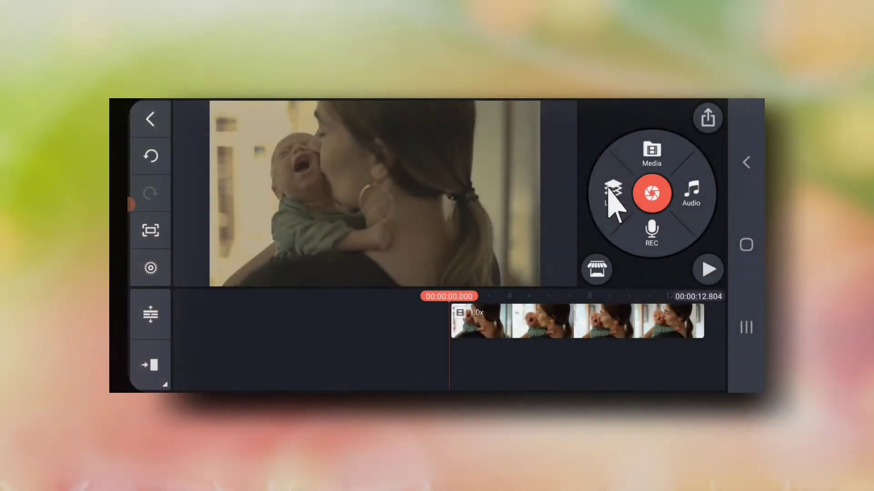
Step: Add a text layer reading SARAH'S VLOGS in capitals and scale it up in the preview
{"action": "left_click", "coordinate": [612, 196]}
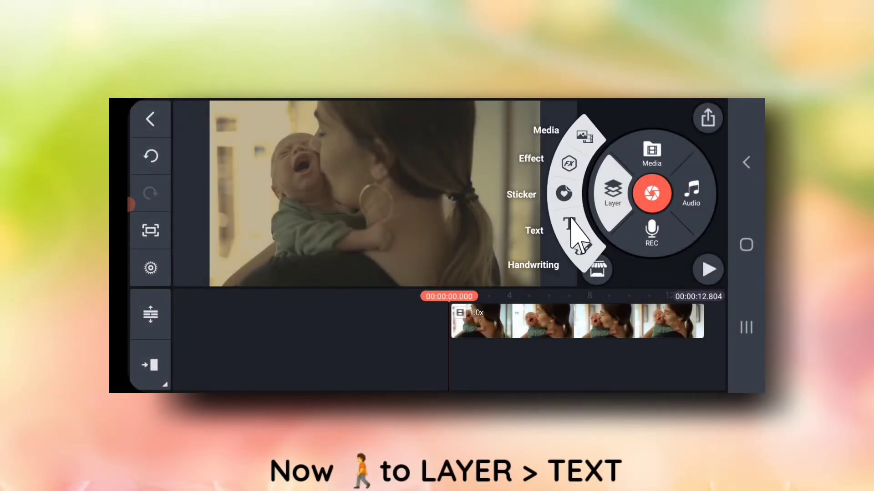
{"action": "left_click", "coordinate": [569, 227]}
{"action": "double_click", "coordinate": [181, 351]}
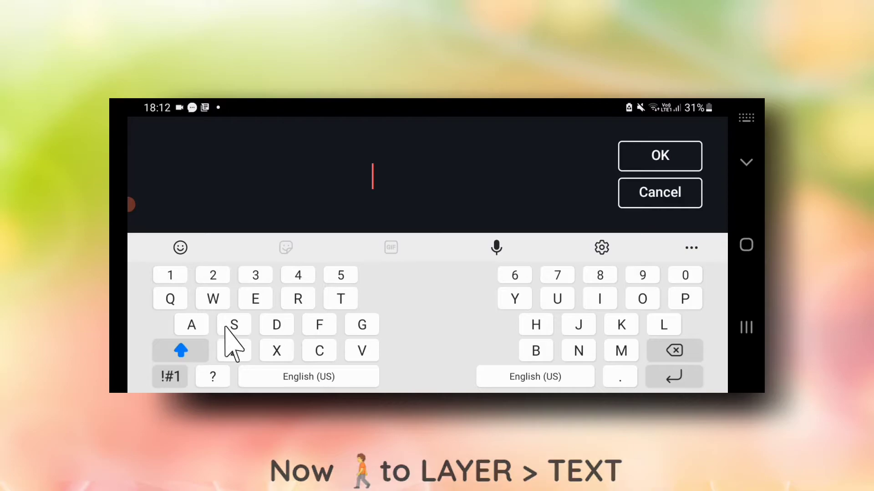
{"action": "left_click", "coordinate": [234, 325]}
{"action": "left_click", "coordinate": [192, 325]}
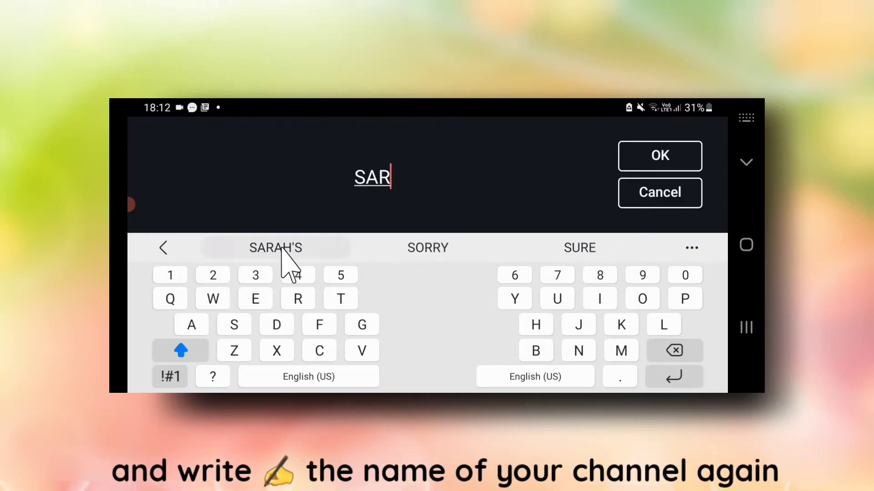
{"action": "left_click", "coordinate": [362, 351]}
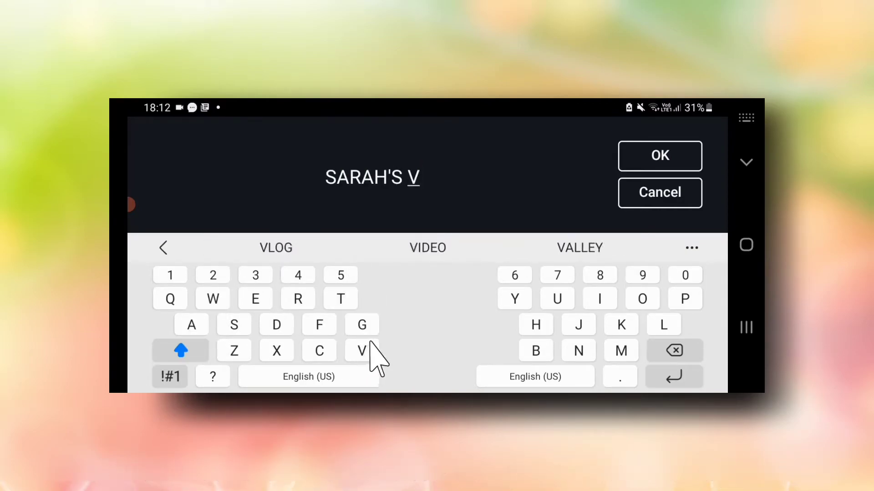
{"action": "left_click", "coordinate": [273, 247]}
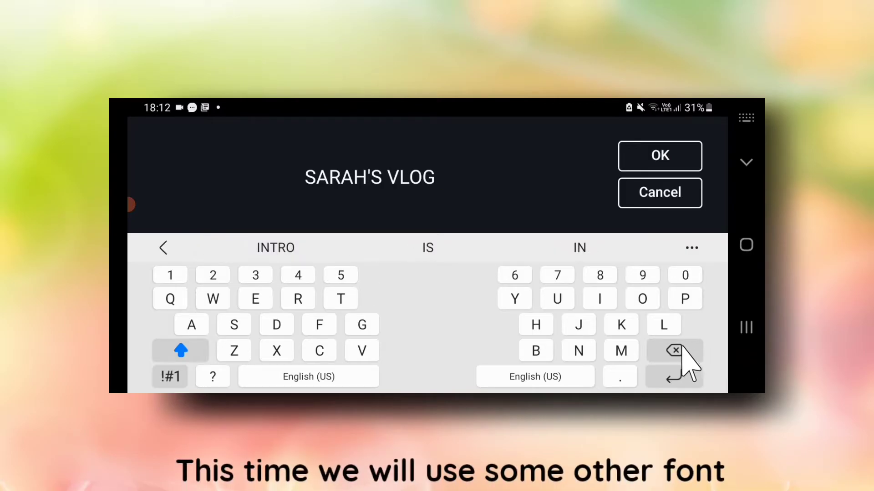
{"action": "left_click", "coordinate": [268, 248]}
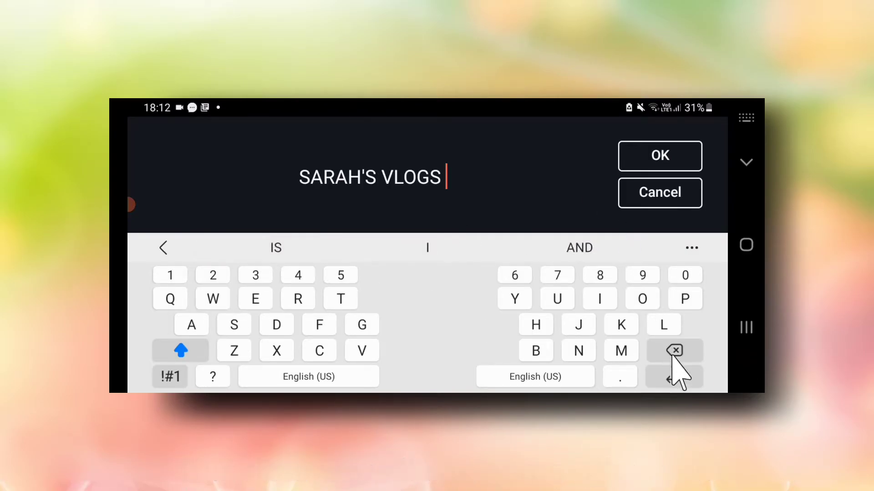
{"action": "left_click", "coordinate": [660, 156]}
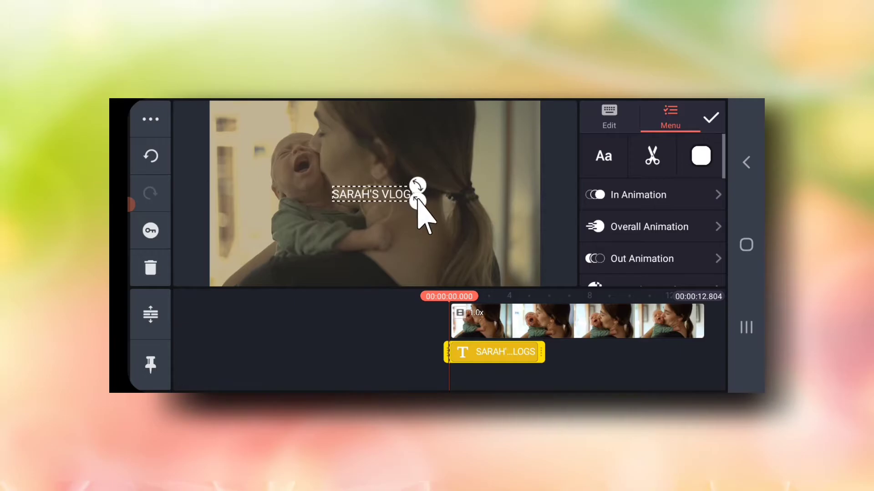
{"action": "left_click_drag", "start_coordinate": [417, 199], "coordinate": [493, 291]}
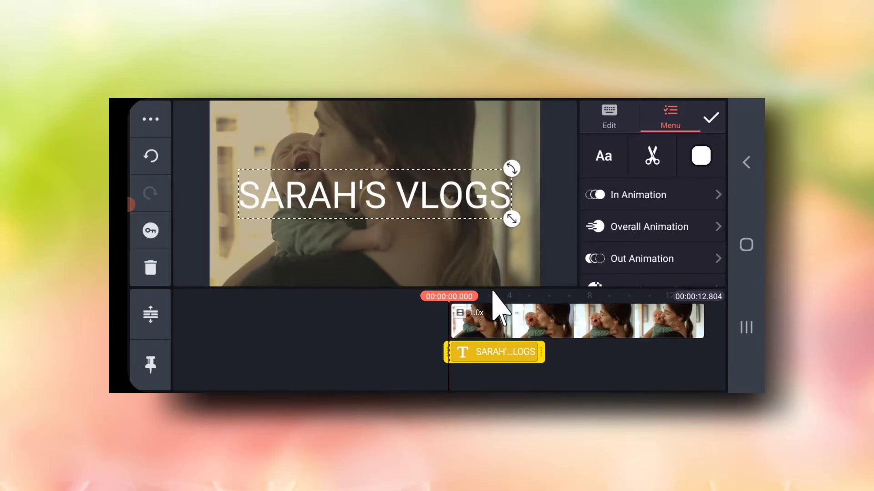
Step: Pick the BEBASNEUEBOLD sans-serif font and view the installed Bebas Neue page in the font store
{"action": "left_click", "coordinate": [604, 157]}
{"action": "left_click_drag", "start_coordinate": [205, 279], "coordinate": [197, 223]}
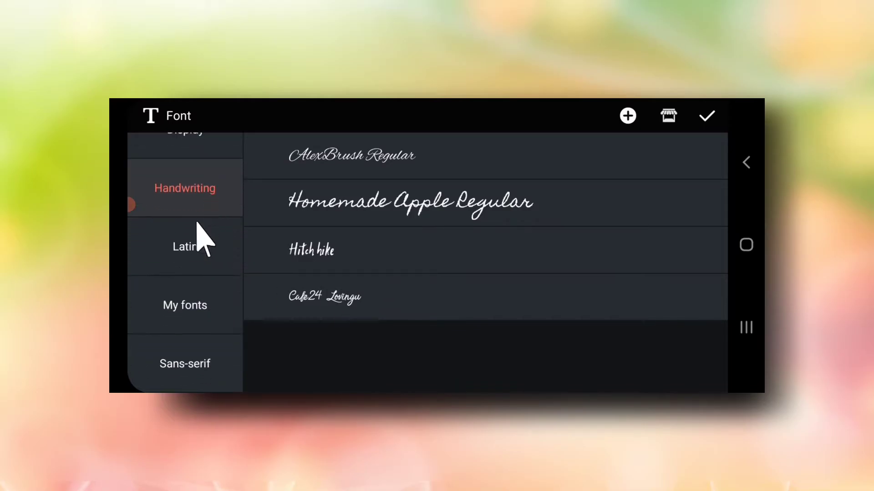
{"action": "left_click", "coordinate": [187, 364]}
{"action": "left_click_drag", "start_coordinate": [381, 289], "coordinate": [469, 157]}
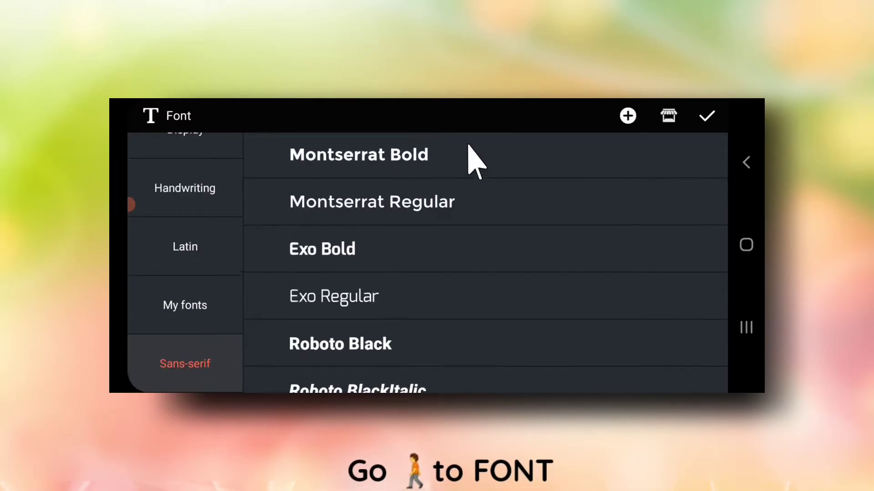
{"action": "left_click_drag", "start_coordinate": [452, 386], "coordinate": [493, 197]}
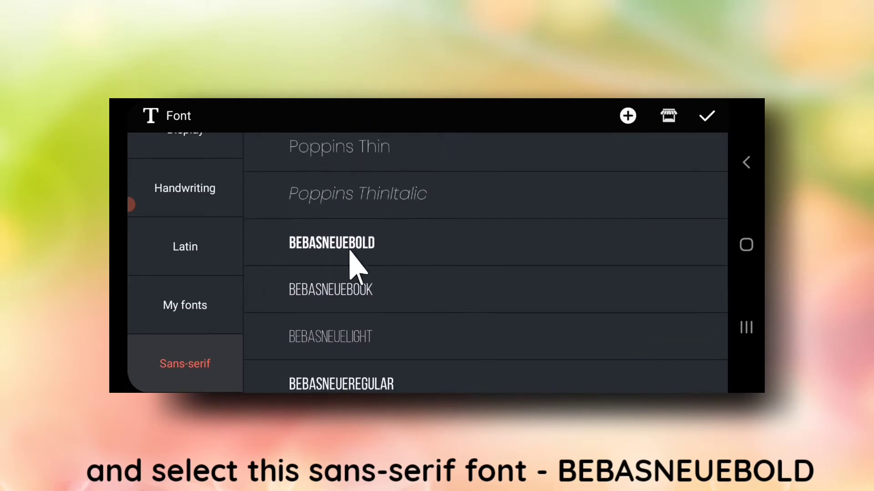
{"action": "left_click", "coordinate": [334, 242]}
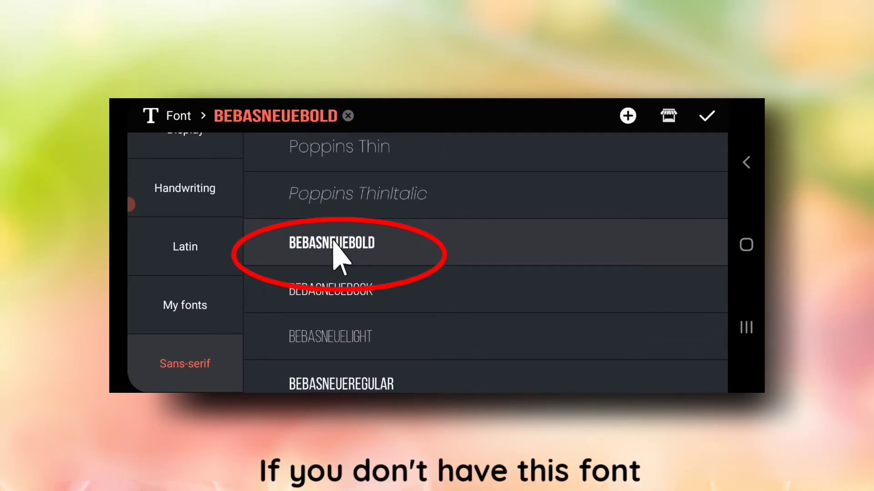
{"action": "left_click", "coordinate": [668, 117]}
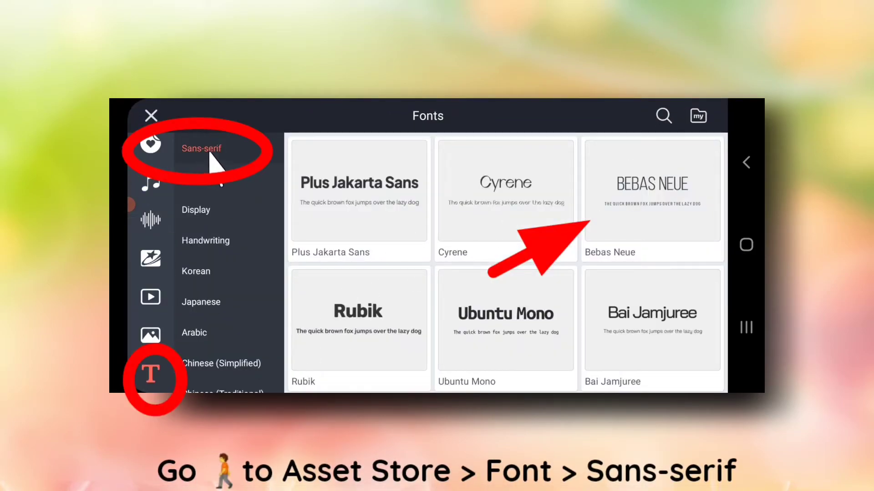
{"action": "left_click", "coordinate": [632, 195]}
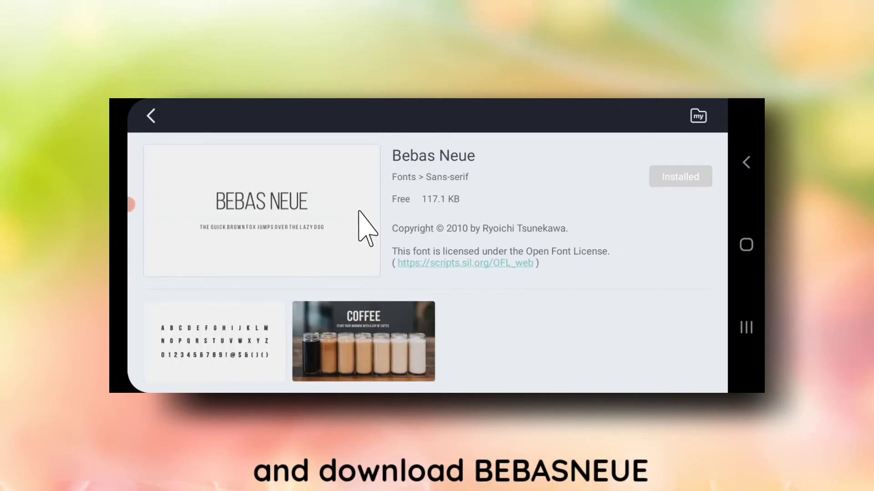
Step: Leave the font store, apply Bebas Neue to the title, and enlarge it across the frame
{"action": "left_click", "coordinate": [151, 117]}
{"action": "left_click", "coordinate": [151, 116]}
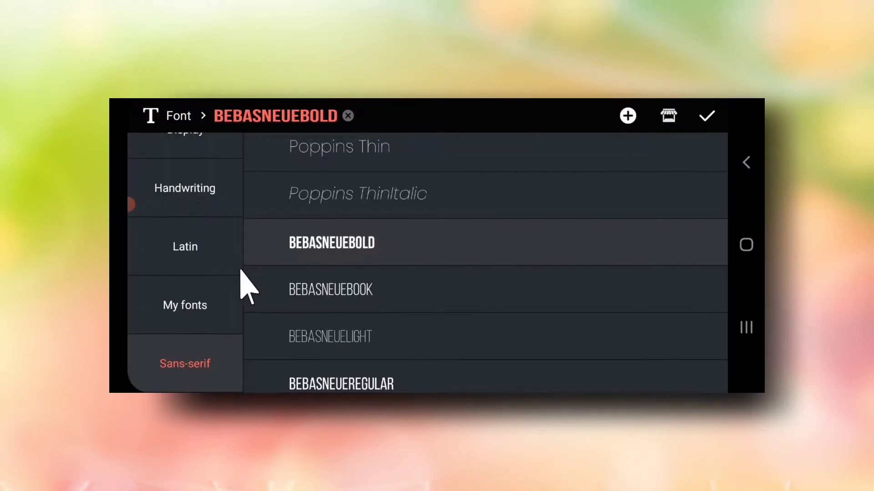
{"action": "left_click", "coordinate": [708, 117]}
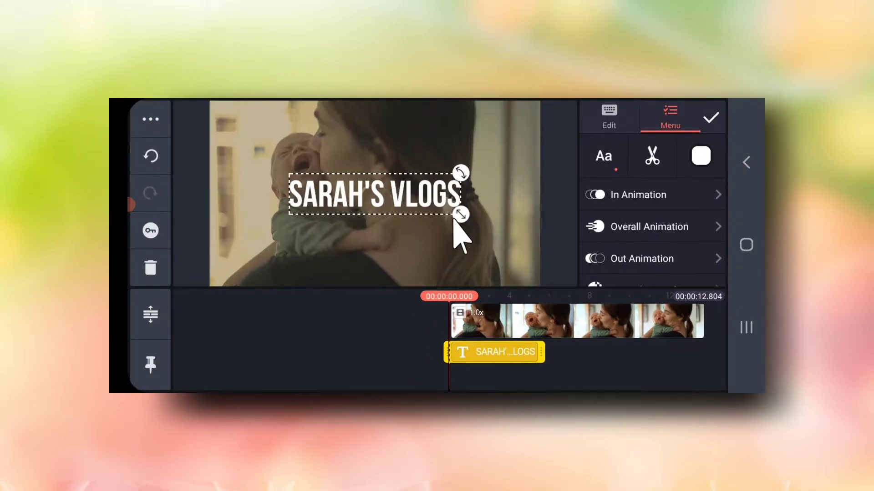
{"action": "left_click_drag", "start_coordinate": [454, 219], "coordinate": [511, 283]}
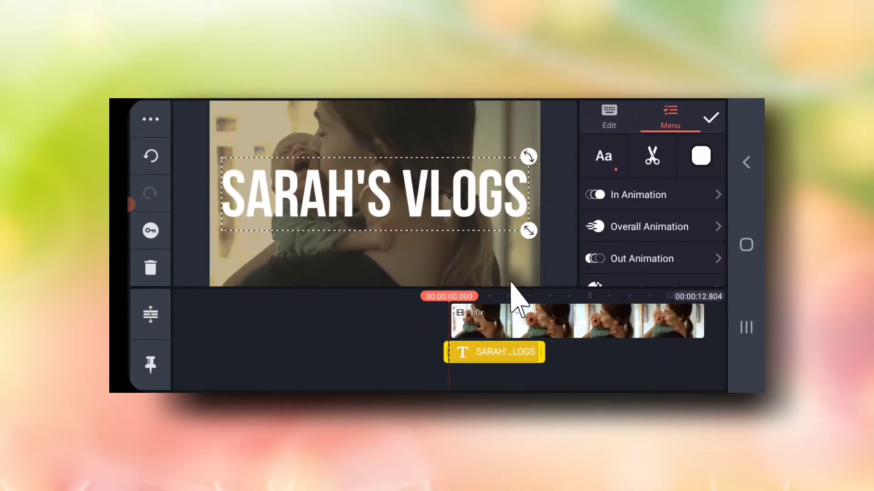
Step: Make the title text black and nudge it slightly lower
{"action": "left_click", "coordinate": [700, 157]}
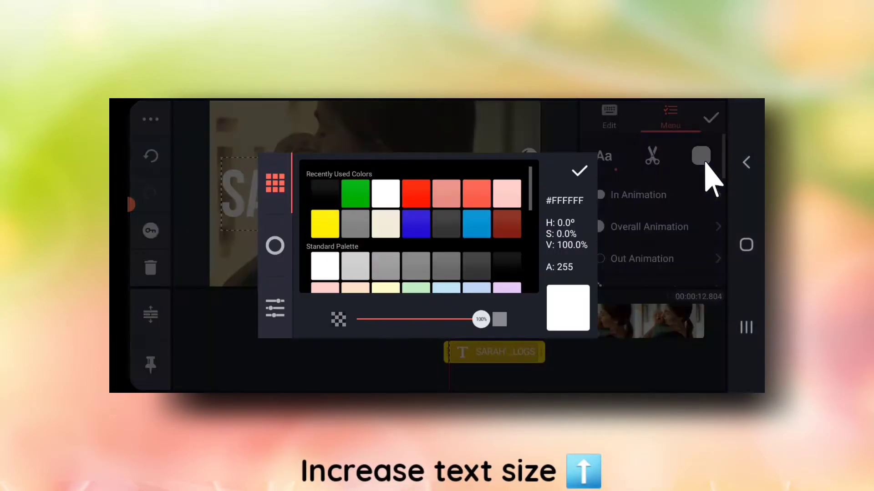
{"action": "left_click", "coordinate": [320, 193]}
{"action": "left_click", "coordinate": [579, 172]}
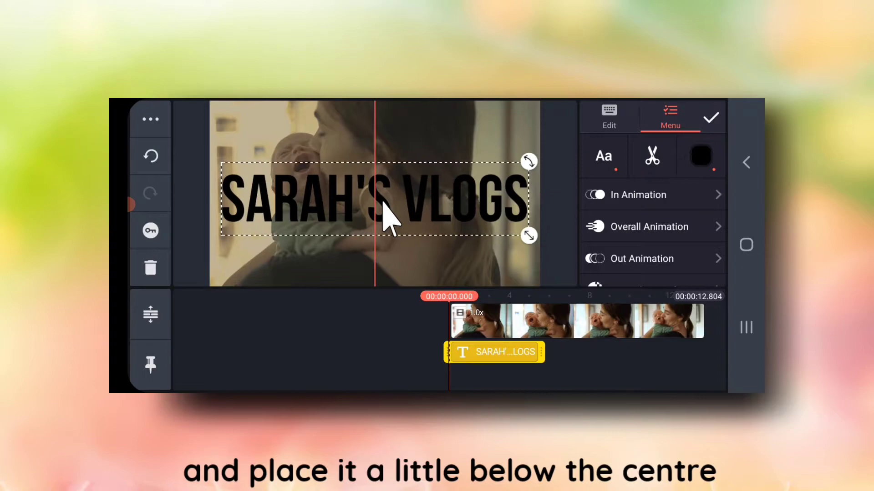
{"action": "left_click_drag", "start_coordinate": [383, 203], "coordinate": [383, 207]}
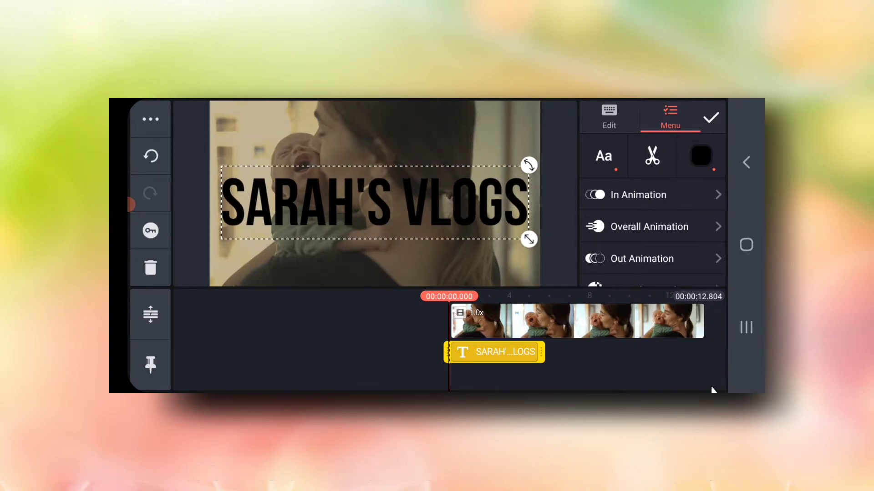
Step: Set the title's blending to Overlay and stretch its text clip to the video's end
{"action": "scroll", "coordinate": [653, 268], "scroll_direction": "down", "scroll_amount": 3}
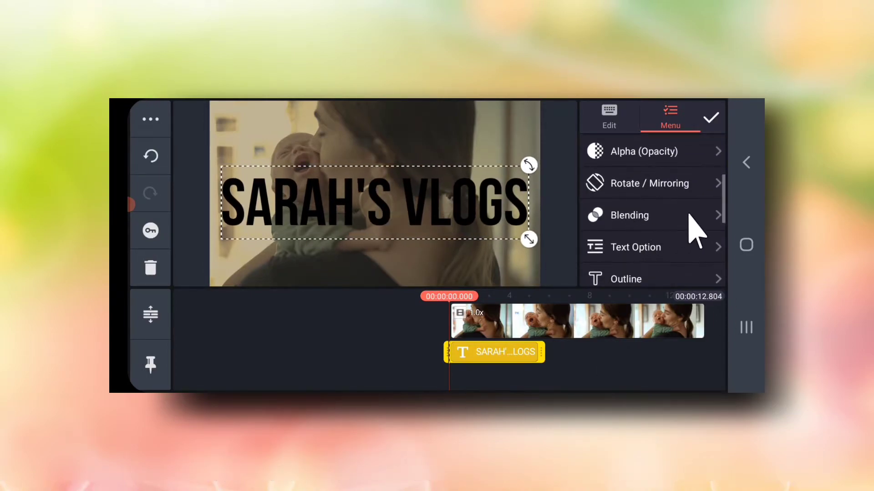
{"action": "left_click", "coordinate": [651, 217]}
{"action": "left_click", "coordinate": [644, 235]}
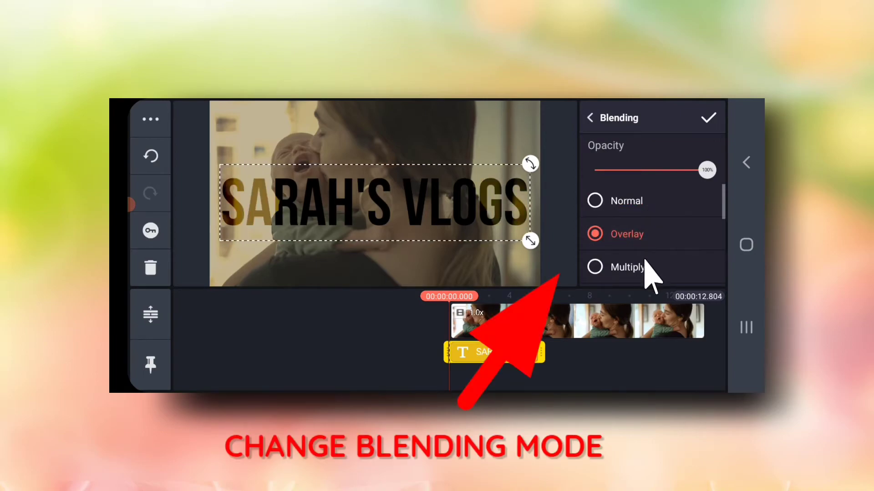
{"action": "left_click", "coordinate": [644, 262]}
{"action": "scroll", "coordinate": [655, 248], "scroll_direction": "down", "scroll_amount": 2}
{"action": "left_click", "coordinate": [656, 245]}
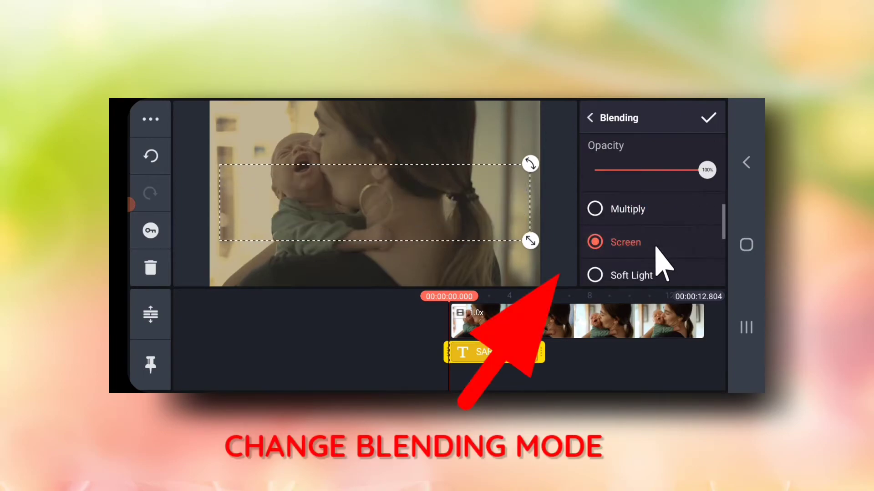
{"action": "left_click", "coordinate": [661, 217]}
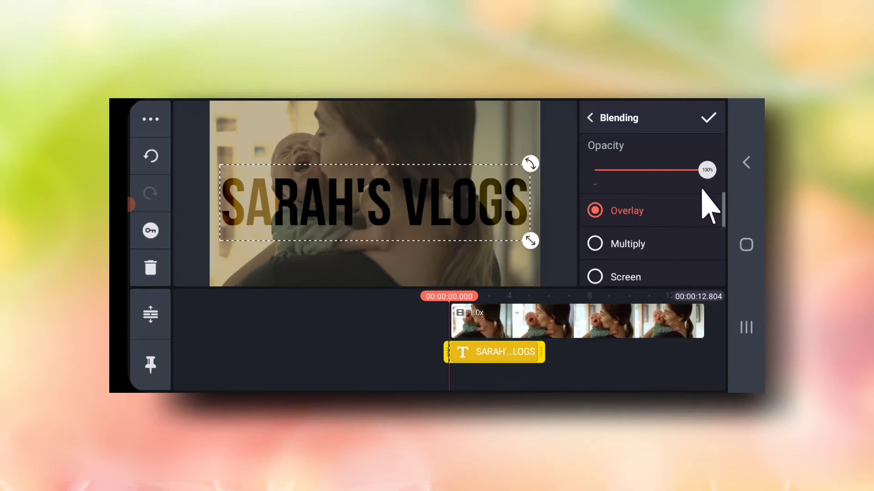
{"action": "left_click", "coordinate": [594, 344]}
{"action": "left_click", "coordinate": [524, 357]}
{"action": "left_click_drag", "start_coordinate": [541, 354], "coordinate": [708, 356]}
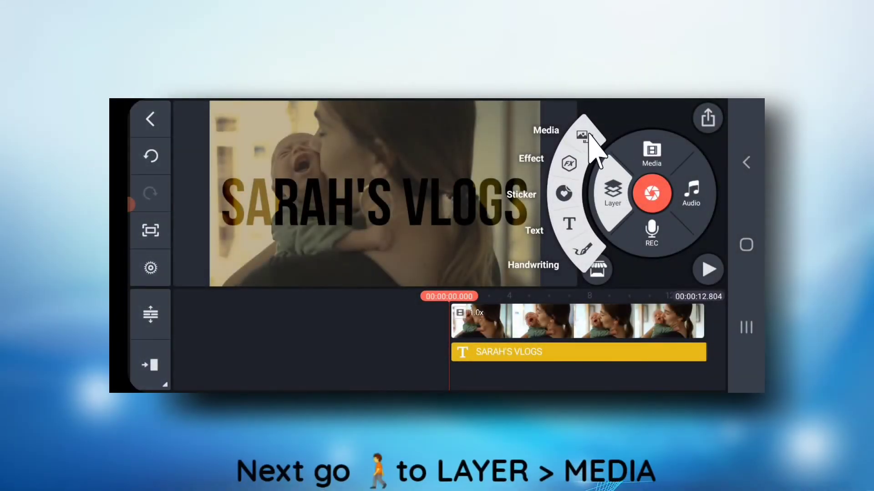
Step: Add the exported handwritten-title clip from the KineMaster folder as a media layer
{"action": "left_click", "coordinate": [591, 135]}
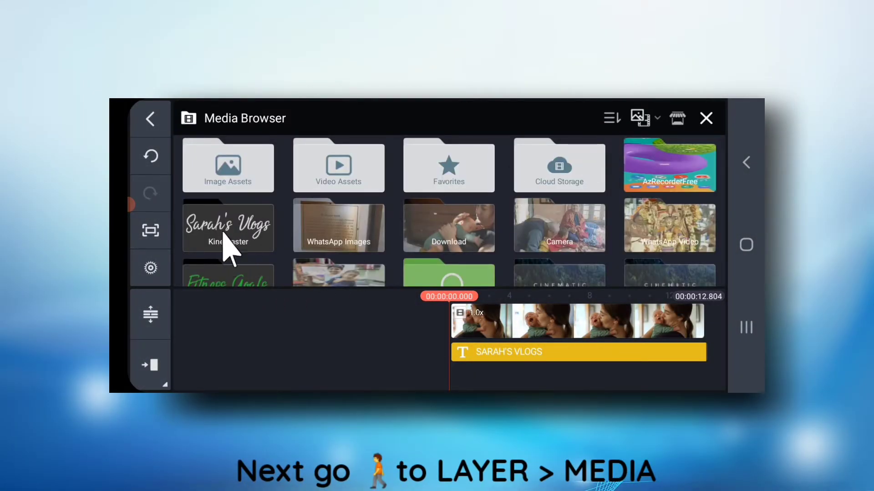
{"action": "left_click", "coordinate": [227, 252]}
{"action": "left_click", "coordinate": [236, 174]}
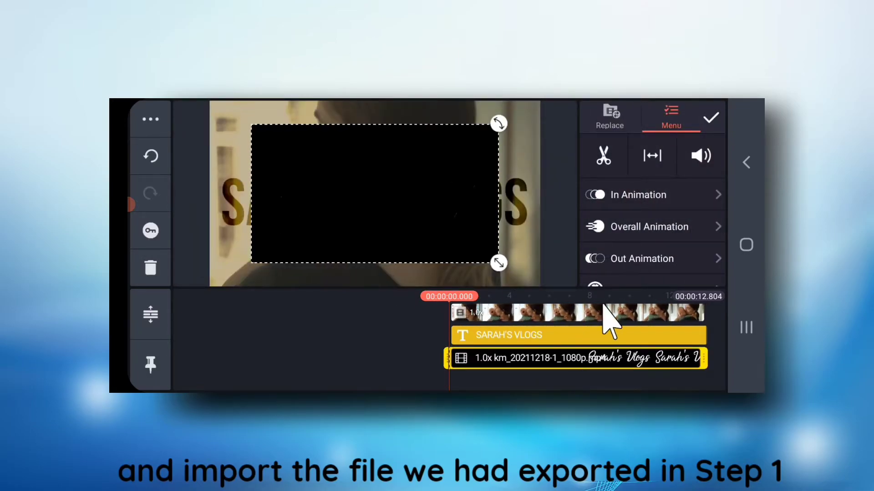
{"action": "left_click_drag", "start_coordinate": [620, 228], "coordinate": [651, 142]}
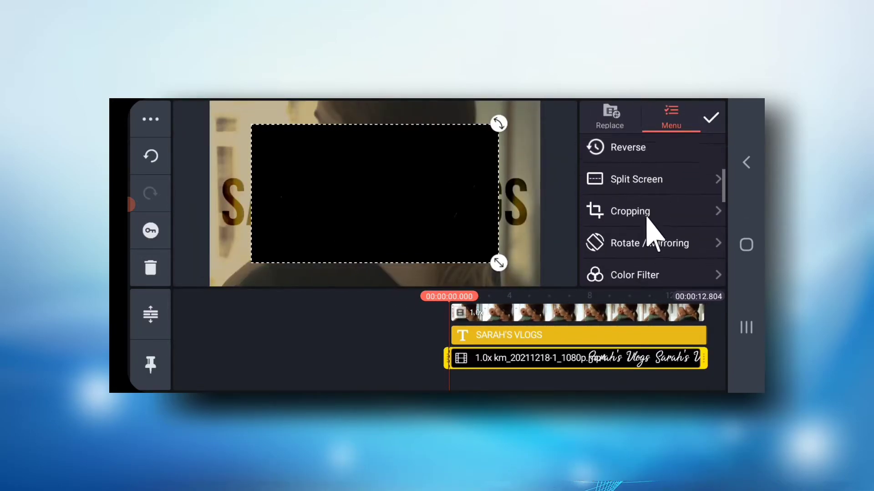
Step: Set the handwritten clip's blending mode to Screen
{"action": "scroll", "coordinate": [647, 219], "scroll_direction": "down", "scroll_amount": 5}
{"action": "left_click", "coordinate": [634, 200]}
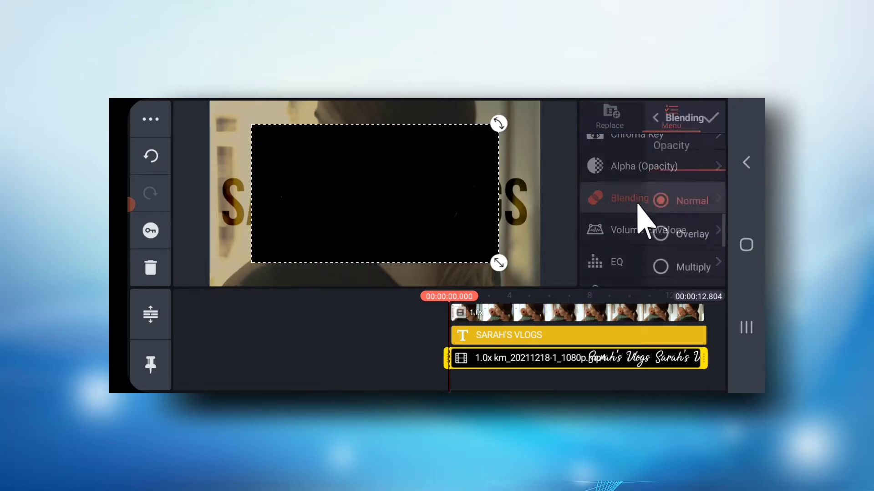
{"action": "left_click", "coordinate": [633, 236]}
{"action": "scroll", "coordinate": [646, 247], "scroll_direction": "down", "scroll_amount": 3}
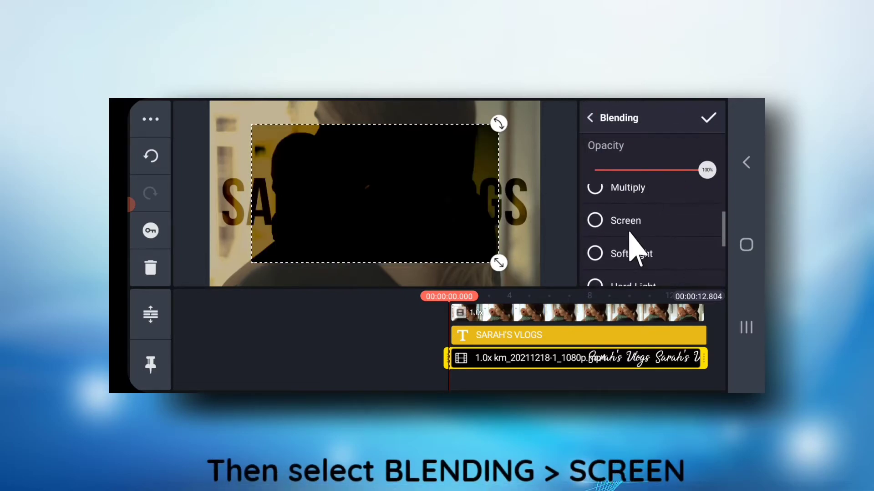
{"action": "left_click", "coordinate": [635, 223]}
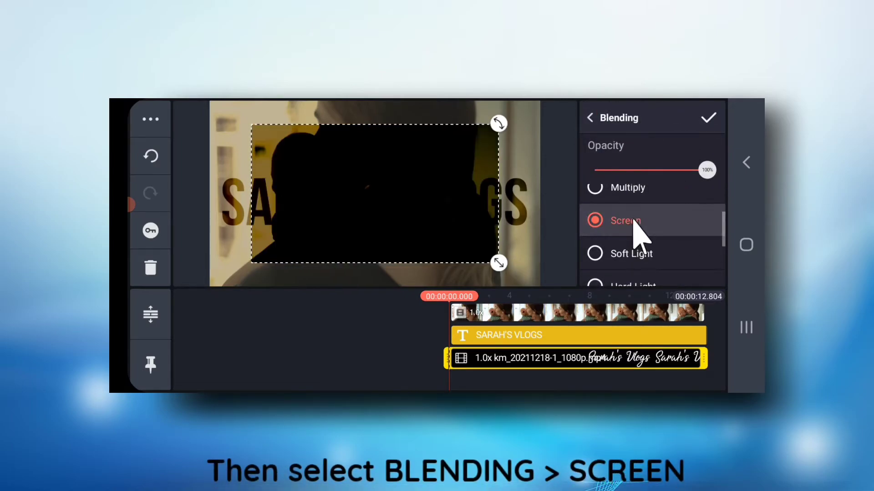
{"action": "left_click", "coordinate": [710, 119]}
{"action": "left_click_drag", "start_coordinate": [646, 378], "coordinate": [558, 376]}
Step: Enlarge the handwritten Sarah's Vlogs overlay and move it down to the centre
{"action": "left_click", "coordinate": [430, 360]}
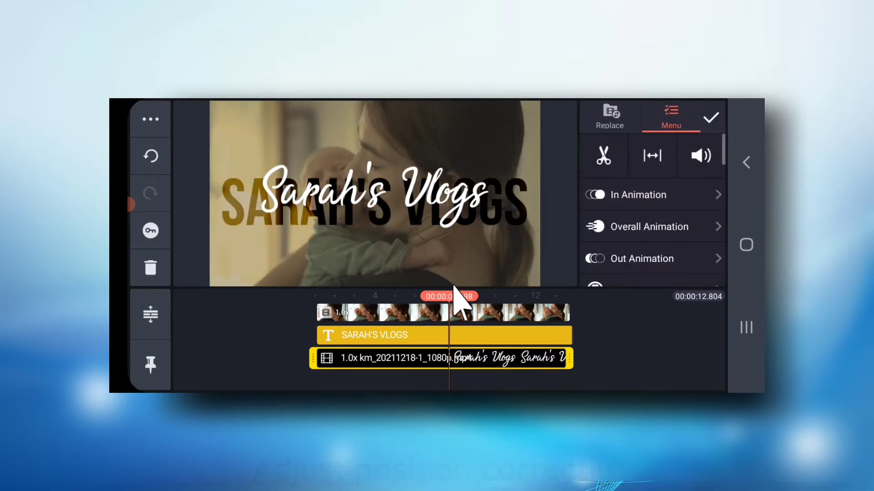
{"action": "left_click_drag", "start_coordinate": [504, 259], "coordinate": [517, 273]}
{"action": "left_click_drag", "start_coordinate": [435, 194], "coordinate": [429, 208]}
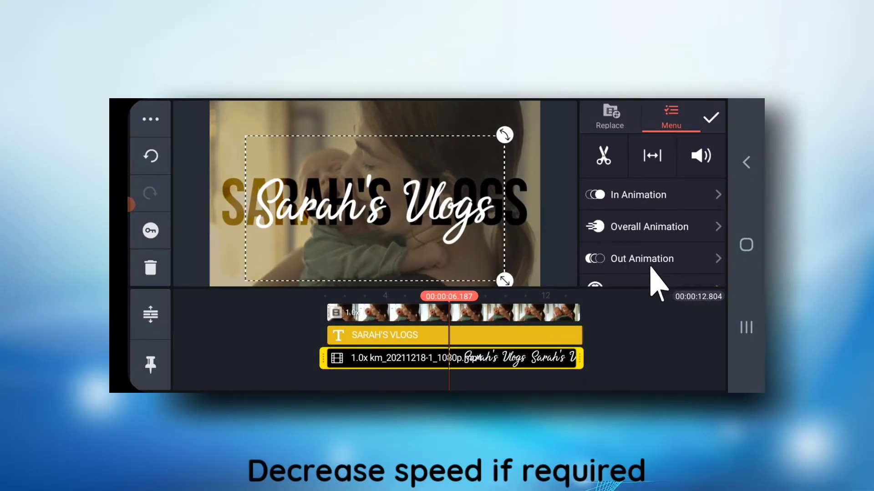
Step: Slow the handwritten overlay's playback speed to 0.7x
{"action": "left_click_drag", "start_coordinate": [655, 279], "coordinate": [658, 185]}
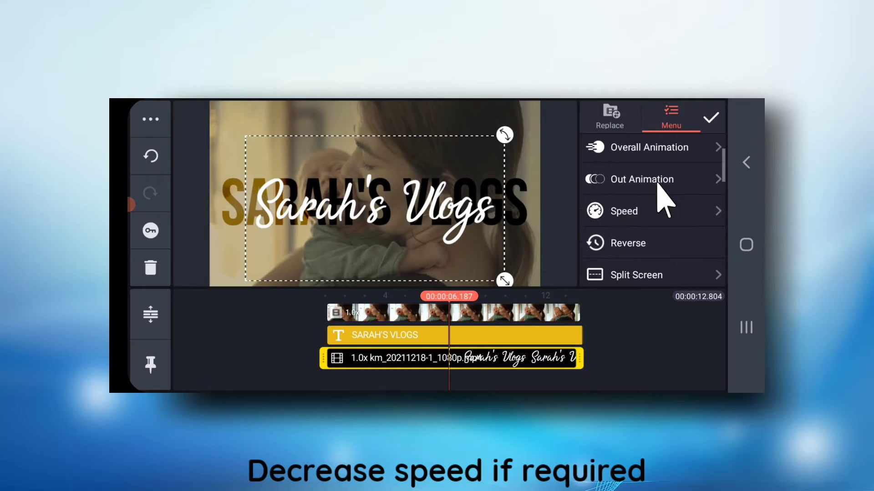
{"action": "left_click", "coordinate": [630, 213]}
{"action": "left_click_drag", "start_coordinate": [673, 214], "coordinate": [694, 219]}
{"action": "left_click", "coordinate": [708, 118]}
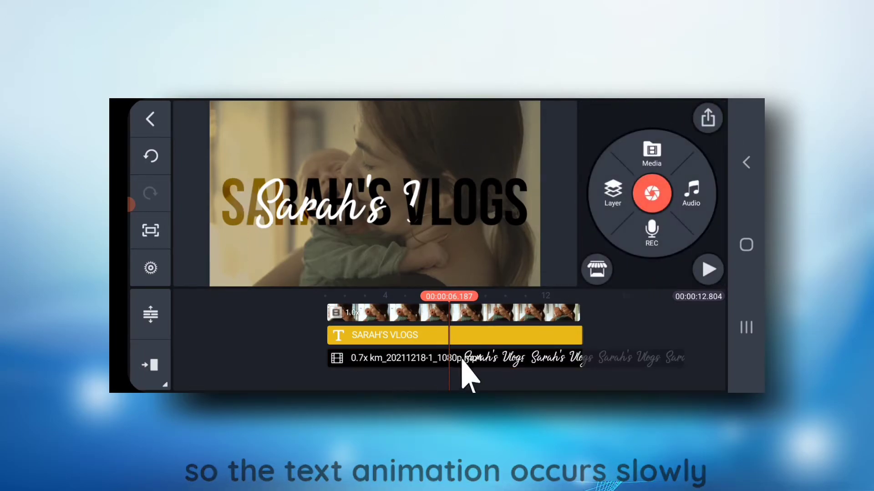
{"action": "left_click_drag", "start_coordinate": [490, 371], "coordinate": [535, 370]}
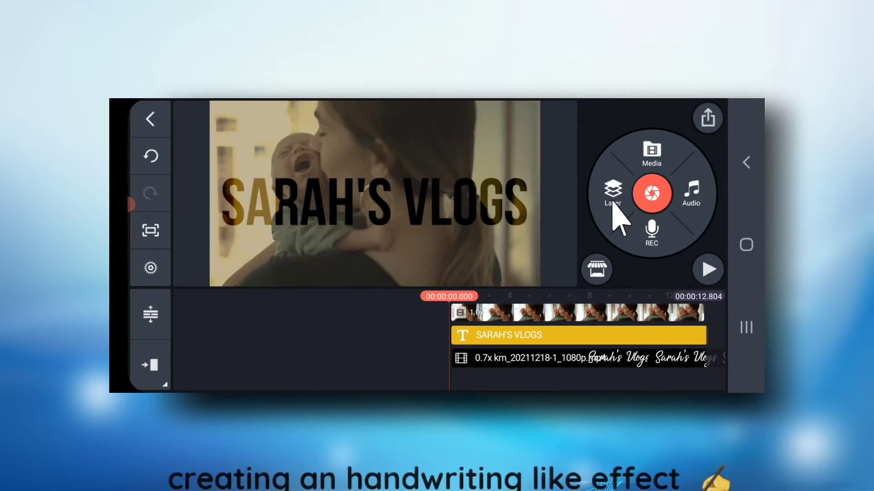
{"action": "left_click", "coordinate": [612, 202]}
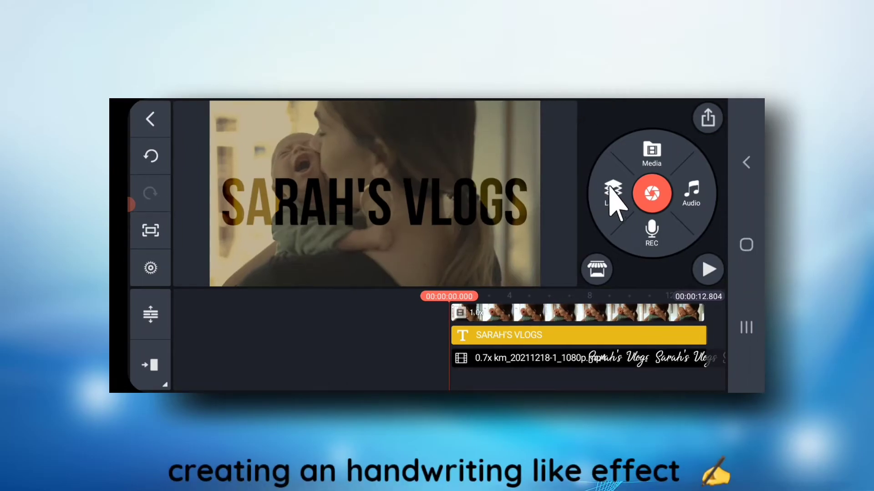
Step: Add a WELCOME TO text layer, enlarge it and place it just above SARAH'S VLOGS
{"action": "left_click", "coordinate": [565, 223]}
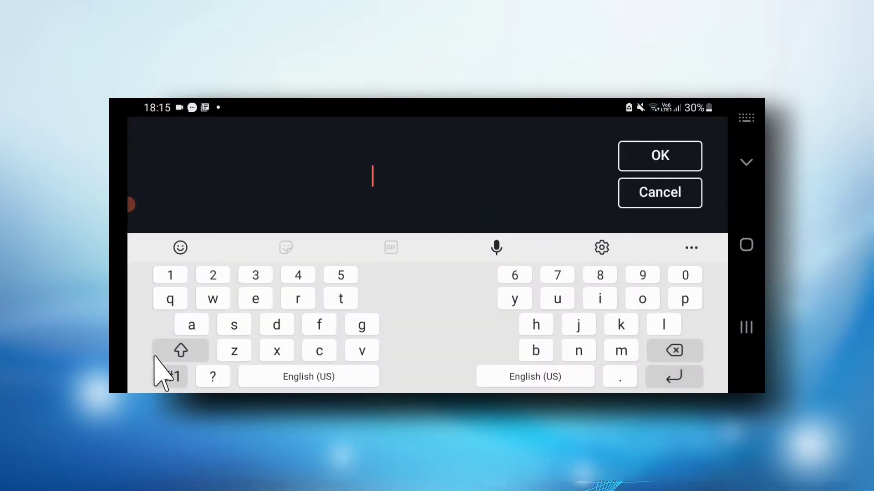
{"action": "double_click", "coordinate": [181, 351]}
{"action": "left_click", "coordinate": [213, 299]}
{"action": "left_click", "coordinate": [256, 299]}
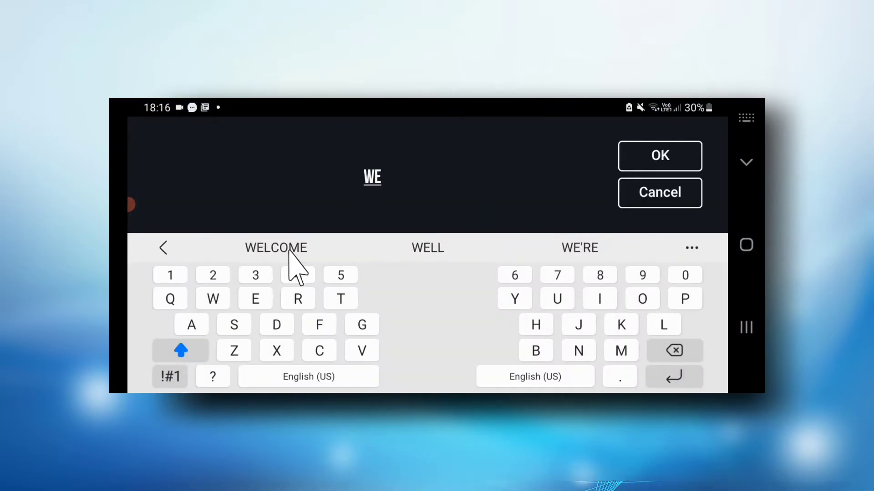
{"action": "left_click", "coordinate": [294, 248]}
{"action": "left_click", "coordinate": [427, 248]}
{"action": "left_click", "coordinate": [658, 164]}
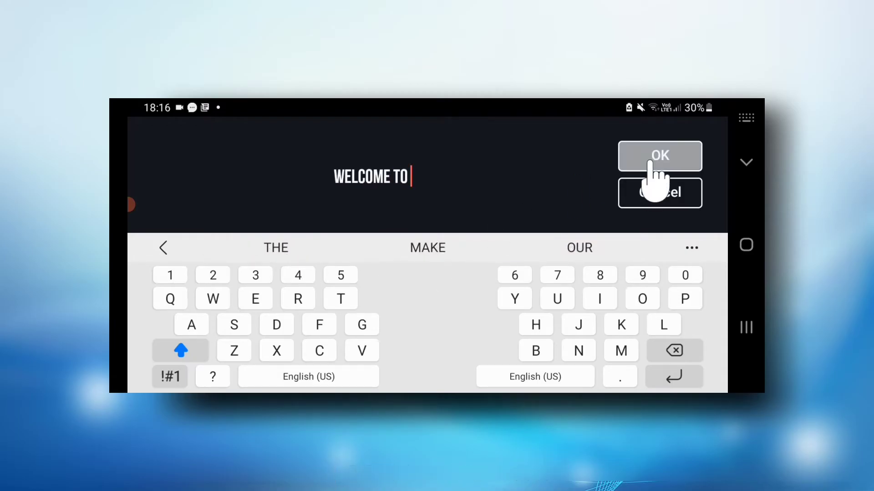
{"action": "left_click_drag", "start_coordinate": [405, 203], "coordinate": [429, 228]}
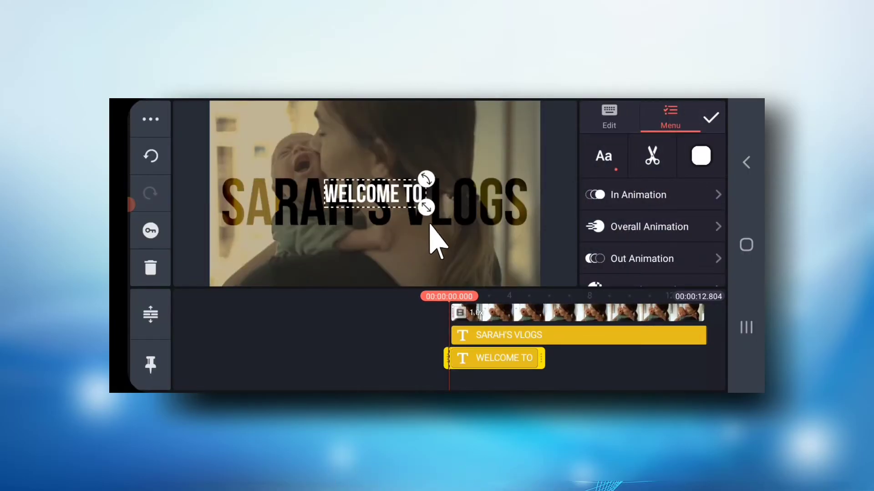
{"action": "left_click_drag", "start_coordinate": [389, 196], "coordinate": [381, 157]}
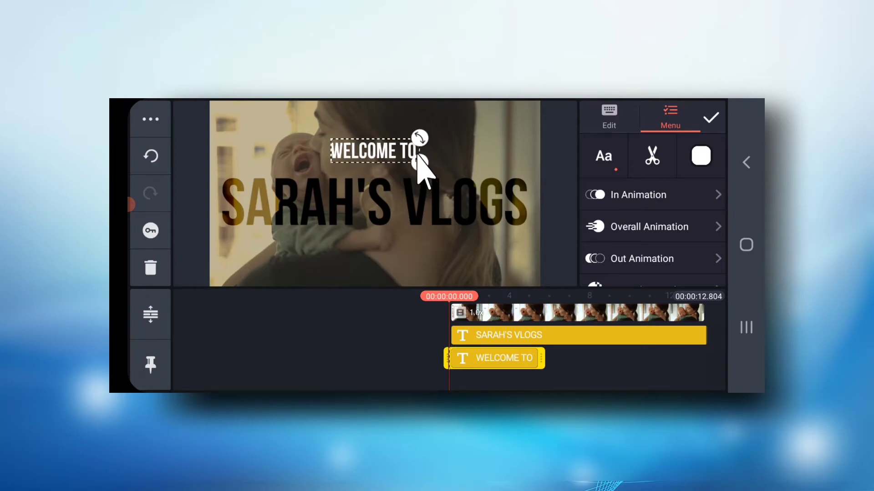
Step: Set the WELCOME TO title's opacity to about 60%
{"action": "left_click", "coordinate": [694, 107]}
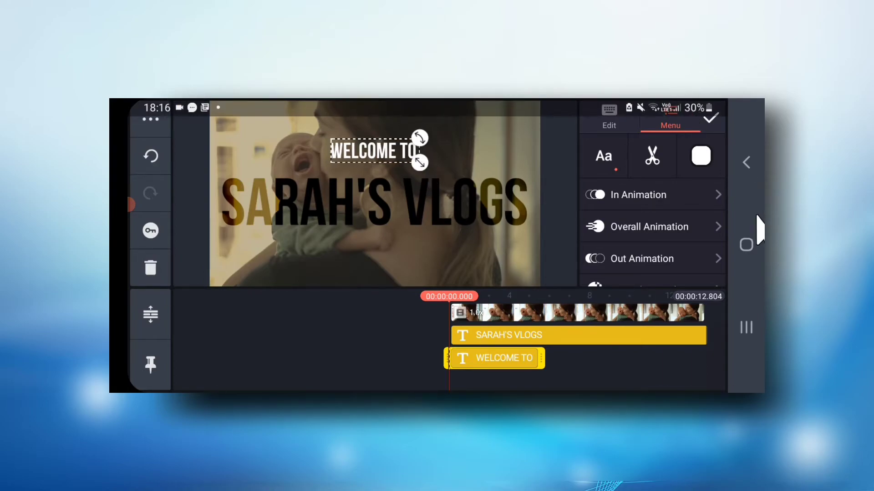
{"action": "scroll", "coordinate": [651, 248], "scroll_direction": "down", "scroll_amount": 3}
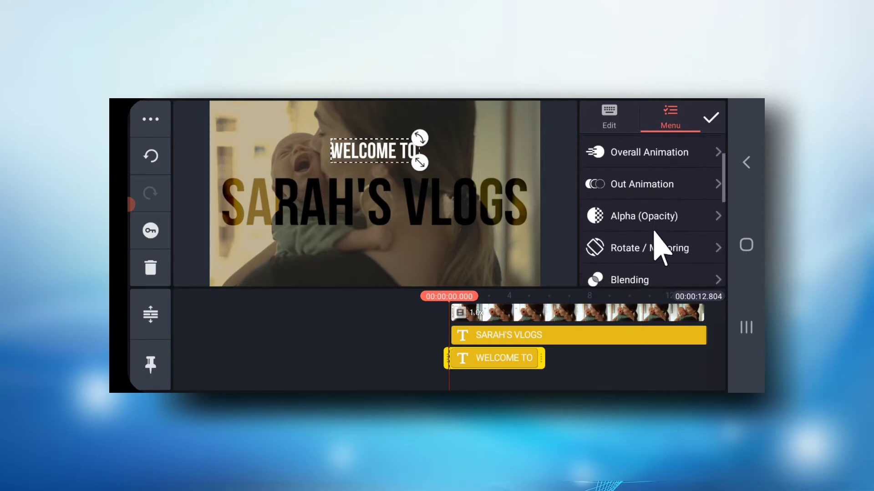
{"action": "left_click", "coordinate": [665, 222]}
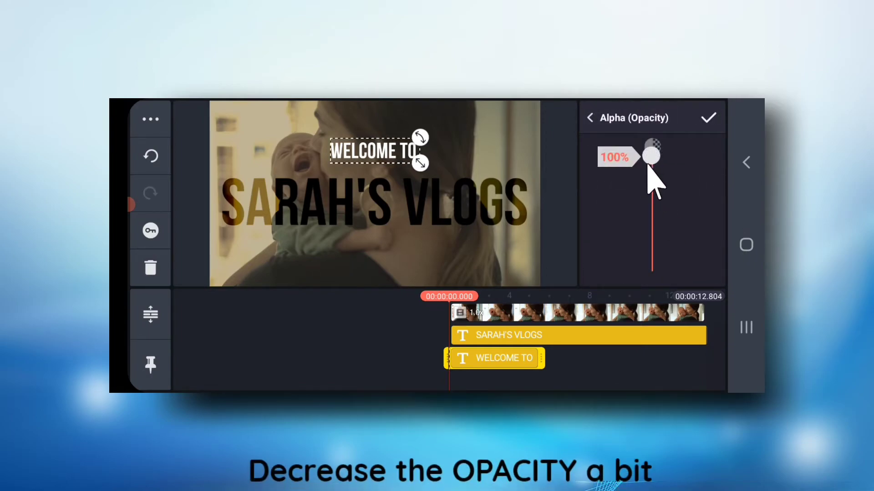
{"action": "left_click_drag", "start_coordinate": [647, 166], "coordinate": [639, 206]}
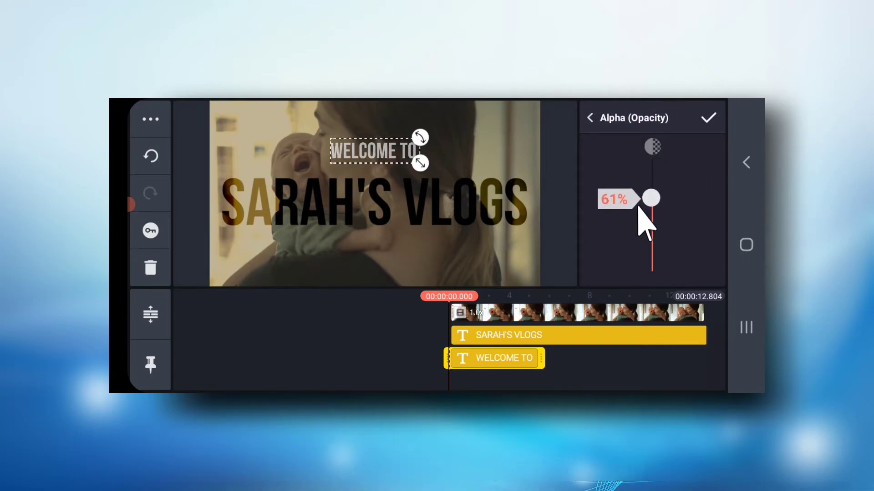
{"action": "left_click", "coordinate": [708, 118]}
Step: Extend the WELCOME TO clip so it ends with SARAH'S VLOGS
{"action": "left_click", "coordinate": [493, 207]}
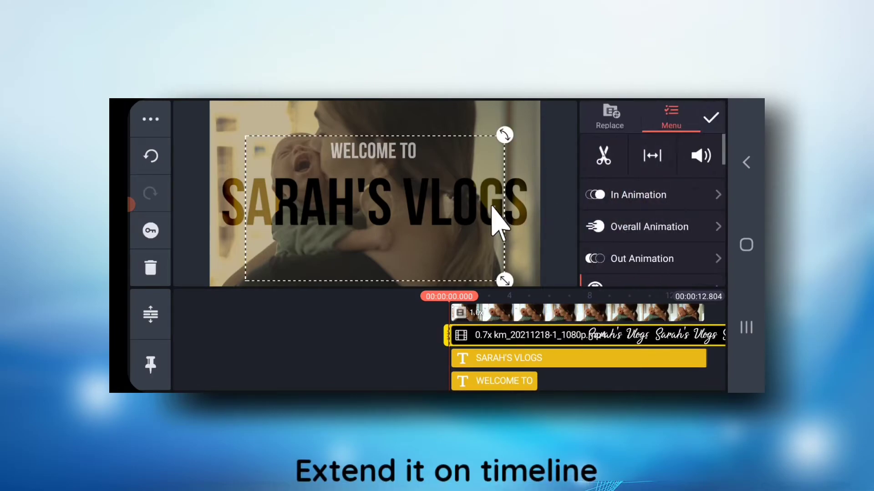
{"action": "left_click", "coordinate": [587, 385]}
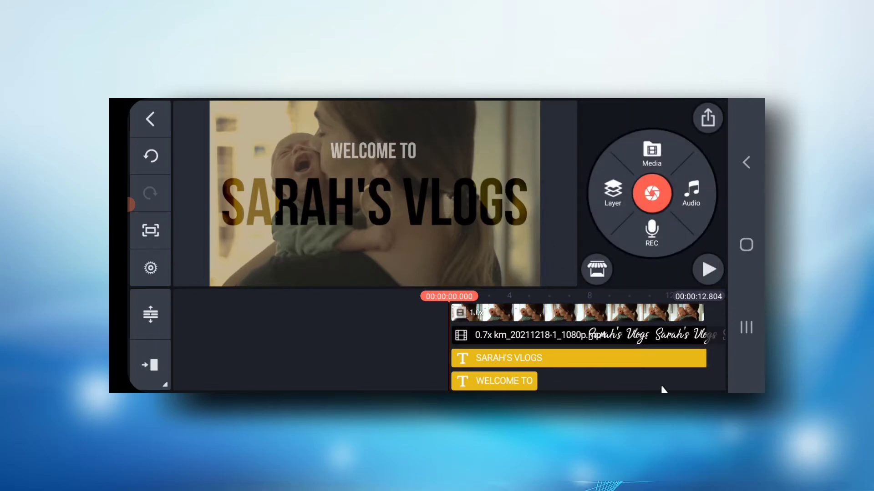
{"action": "left_click", "coordinate": [486, 382]}
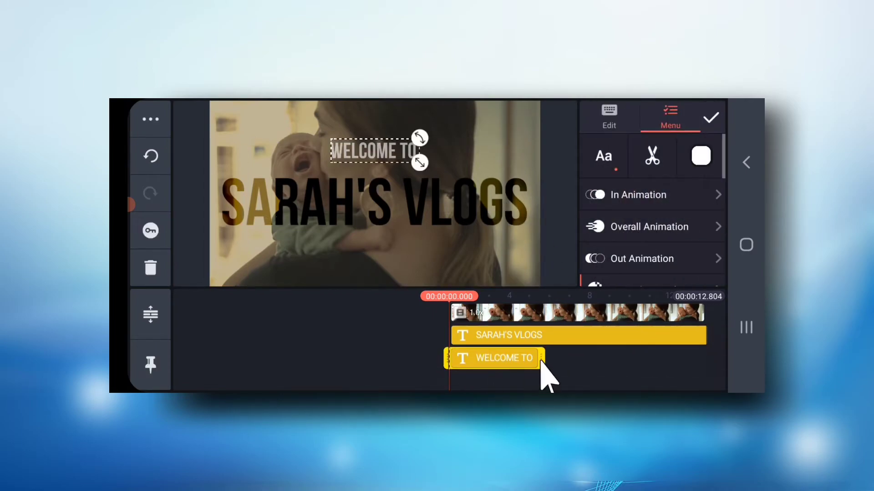
{"action": "left_click_drag", "start_coordinate": [547, 374], "coordinate": [468, 374]}
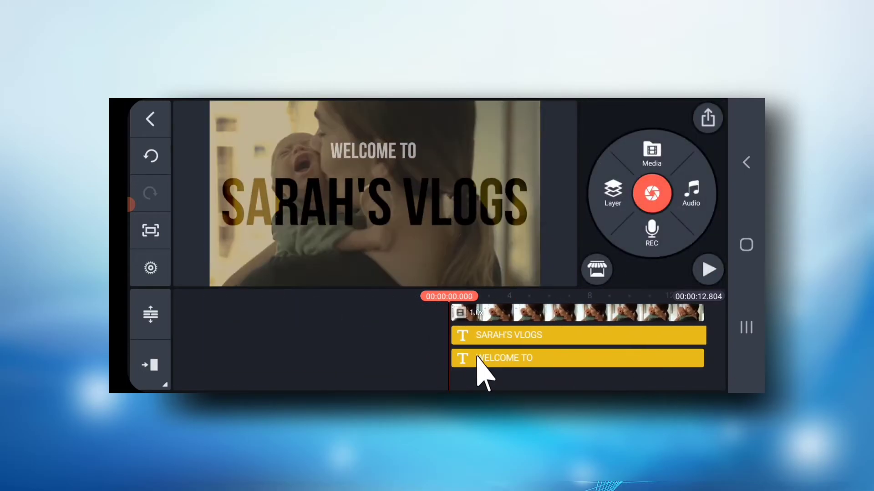
Step: Give the WELCOME TO title a Fade in-animation
{"action": "left_click", "coordinate": [476, 360]}
{"action": "left_click", "coordinate": [680, 197]}
{"action": "left_click", "coordinate": [663, 183]}
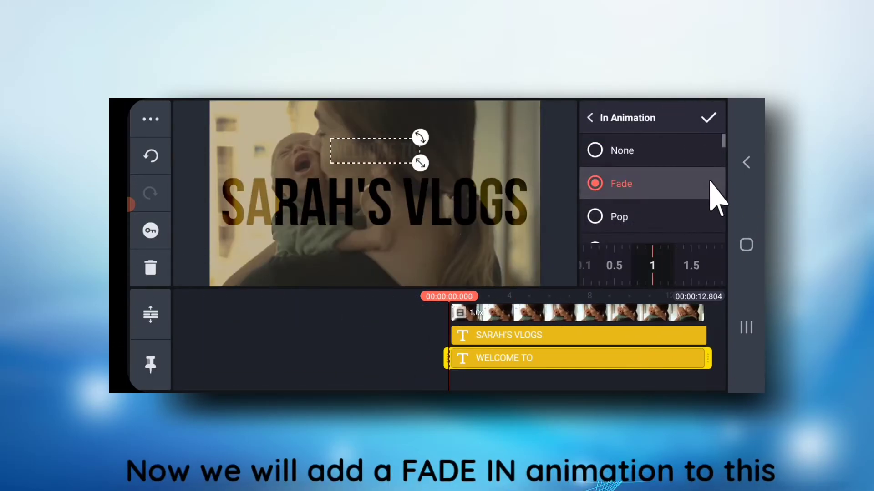
{"action": "left_click", "coordinate": [708, 120]}
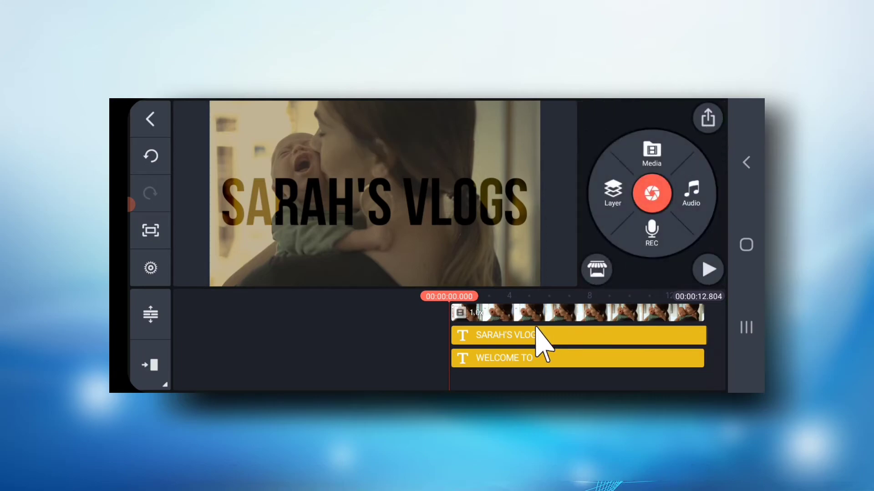
Step: Start SARAH'S VLOGS just after WELCOME TO and give it a Slide Up in-animation
{"action": "left_click", "coordinate": [532, 336]}
{"action": "left_click", "coordinate": [497, 335]}
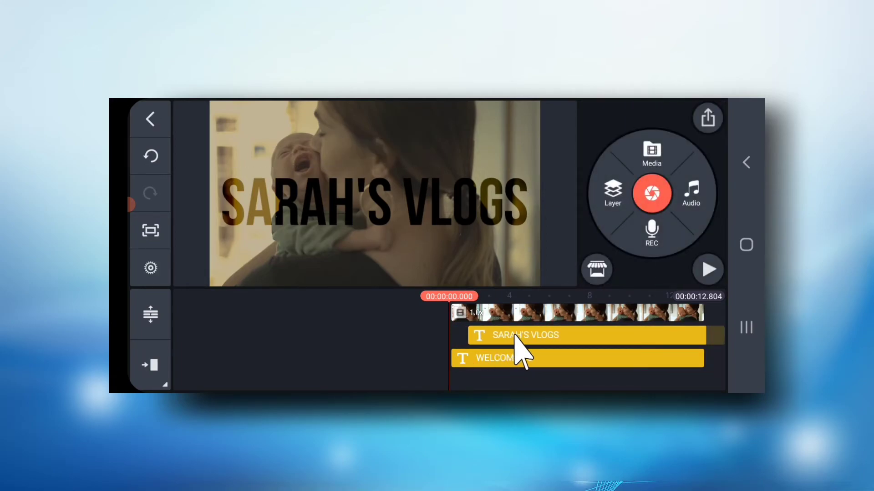
{"action": "left_click_drag", "start_coordinate": [515, 338], "coordinate": [500, 345]}
{"action": "left_click", "coordinate": [506, 341]}
{"action": "left_click", "coordinate": [600, 196]}
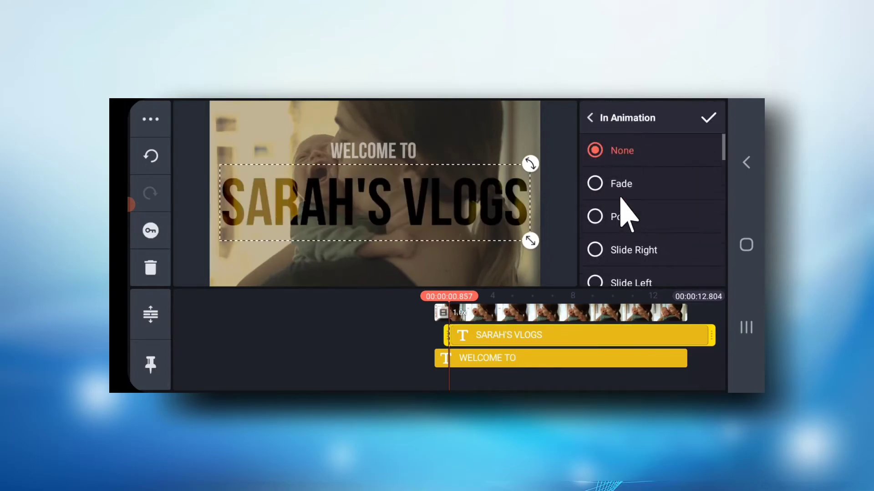
{"action": "scroll", "coordinate": [663, 205], "scroll_direction": "down", "scroll_amount": 5}
{"action": "left_click", "coordinate": [676, 201]}
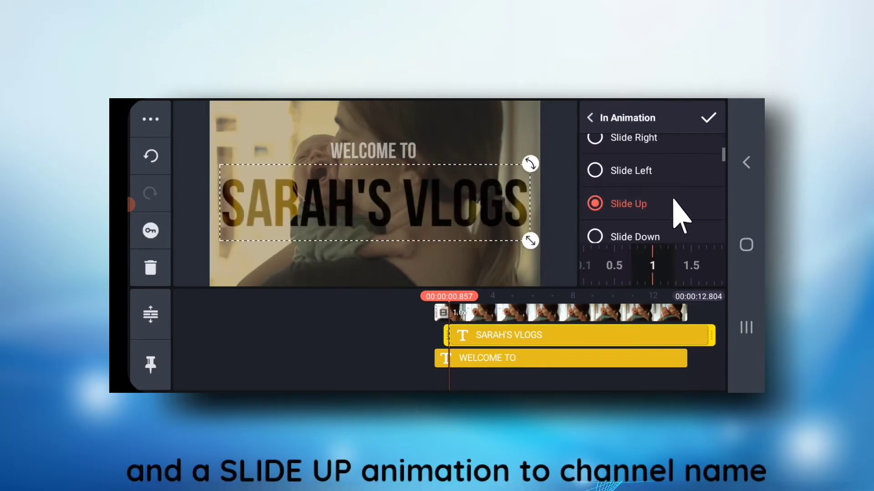
{"action": "left_click", "coordinate": [708, 119]}
Step: Play the intro from the start to preview the title animations
{"action": "left_click_drag", "start_coordinate": [591, 370], "coordinate": [609, 371]}
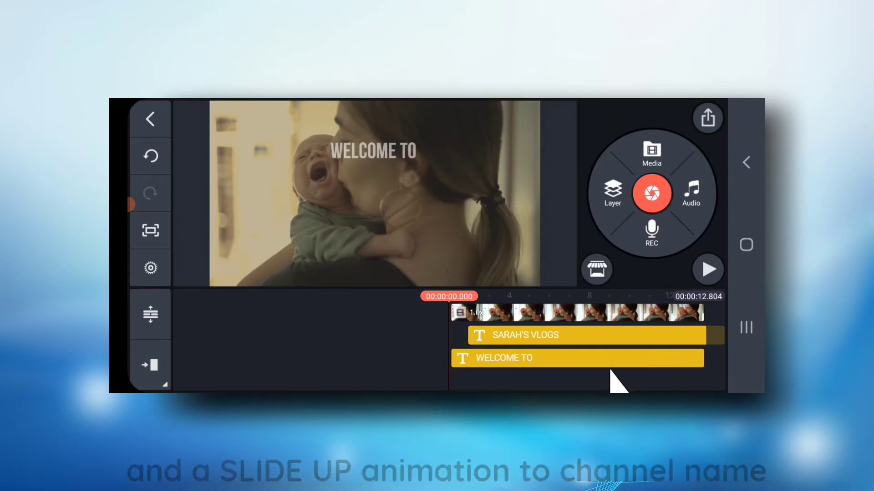
{"action": "left_click_drag", "start_coordinate": [652, 313], "coordinate": [595, 333]}
{"action": "left_click", "coordinate": [708, 270]}
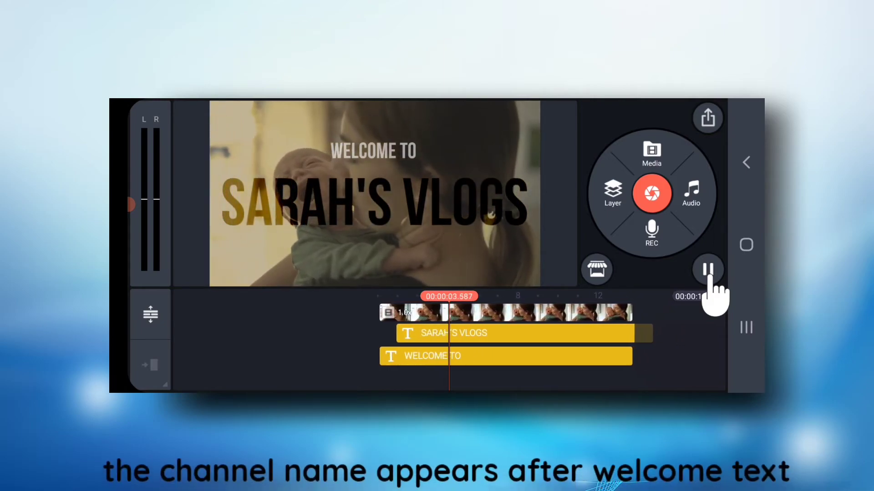
{"action": "left_click", "coordinate": [708, 270]}
{"action": "left_click_drag", "start_coordinate": [511, 370], "coordinate": [523, 380]}
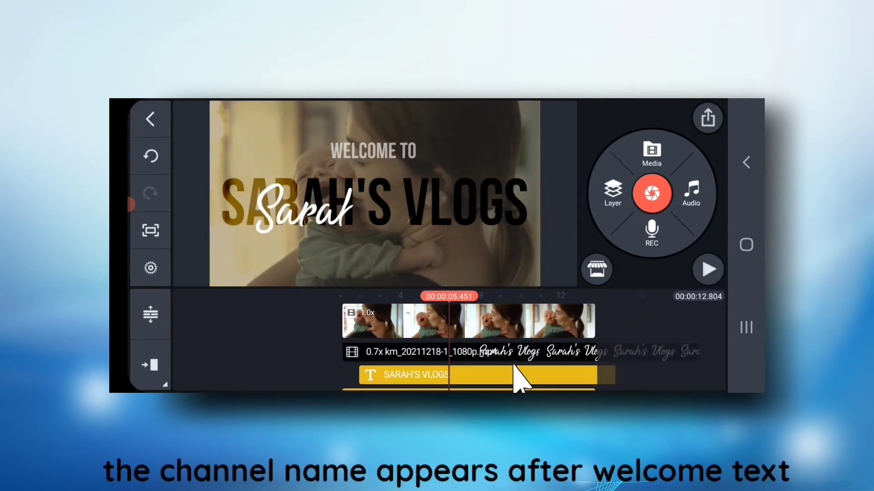
{"action": "left_click", "coordinate": [488, 365]}
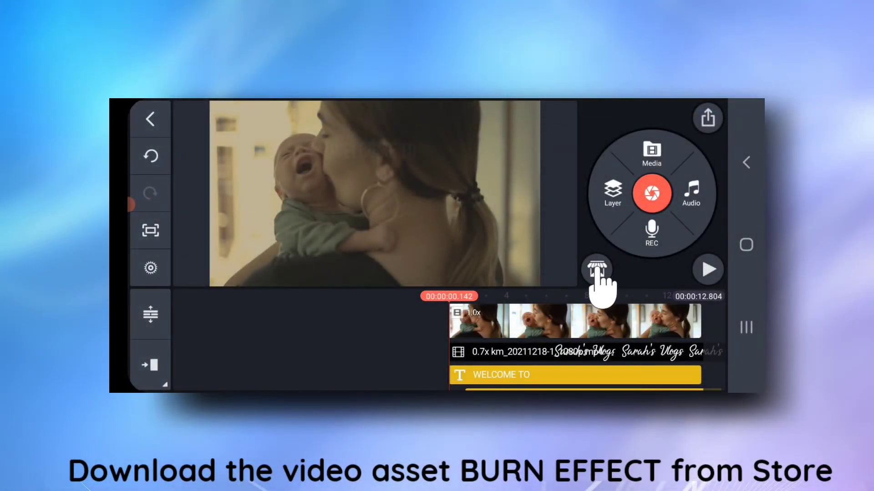
Step: Find the installed Burn Effect pack under Video Assets > Video Accents in the Asset Store, then leave the store
{"action": "left_click", "coordinate": [597, 269]}
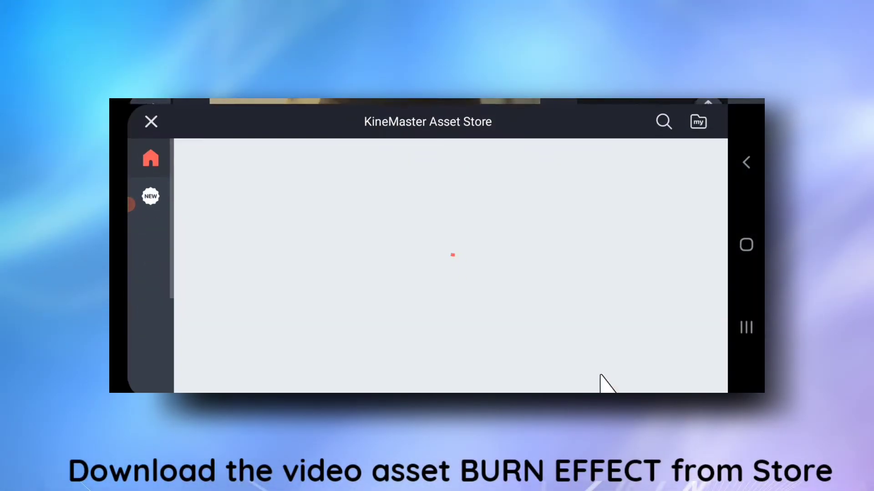
{"action": "left_click_drag", "start_coordinate": [150, 350], "coordinate": [152, 195]}
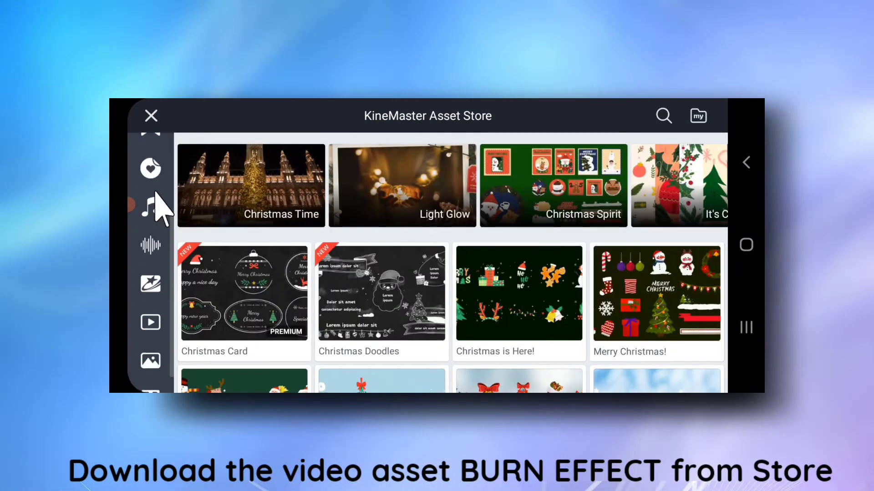
{"action": "left_click", "coordinate": [151, 320]}
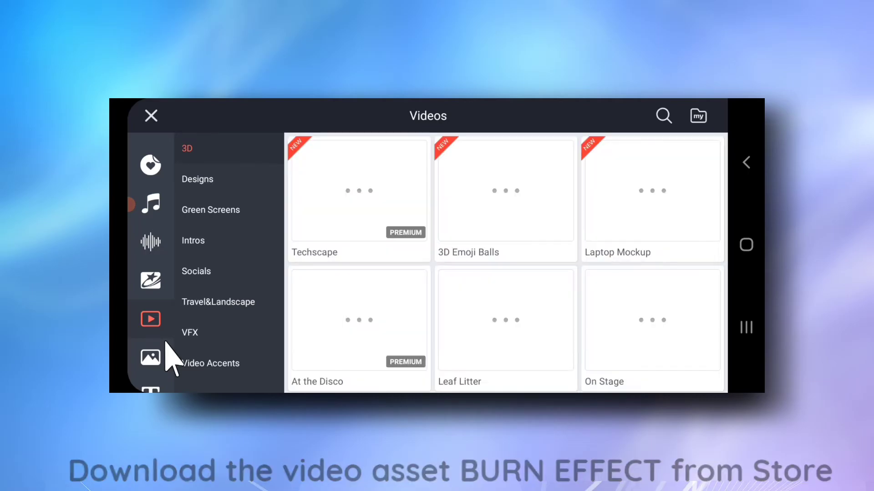
{"action": "left_click", "coordinate": [220, 366]}
{"action": "left_click", "coordinate": [486, 348]}
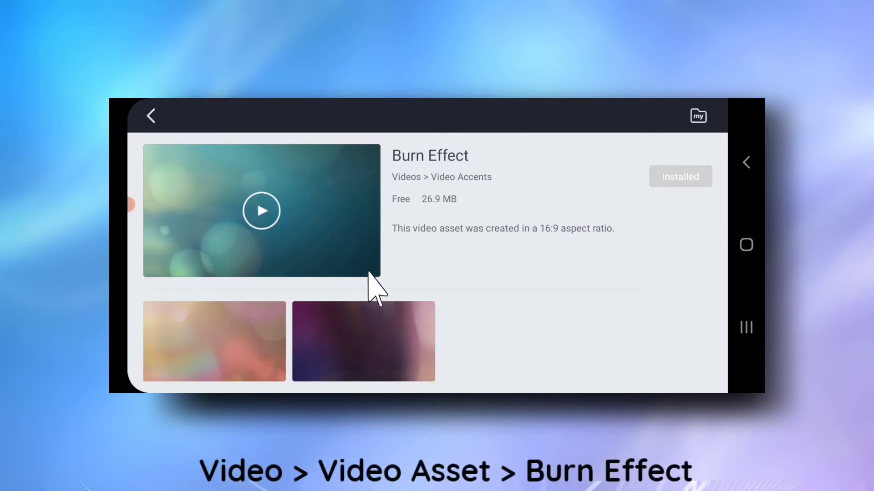
{"action": "left_click", "coordinate": [151, 118]}
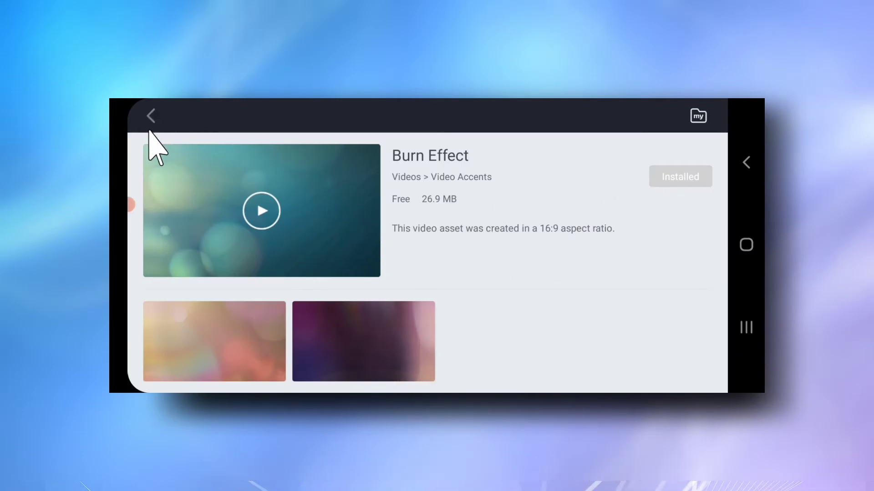
{"action": "left_click", "coordinate": [151, 116]}
Step: Add Burn Effect 03 from Media > Video Assets as a layer over the intro
{"action": "left_click_drag", "start_coordinate": [444, 360], "coordinate": [362, 365]}
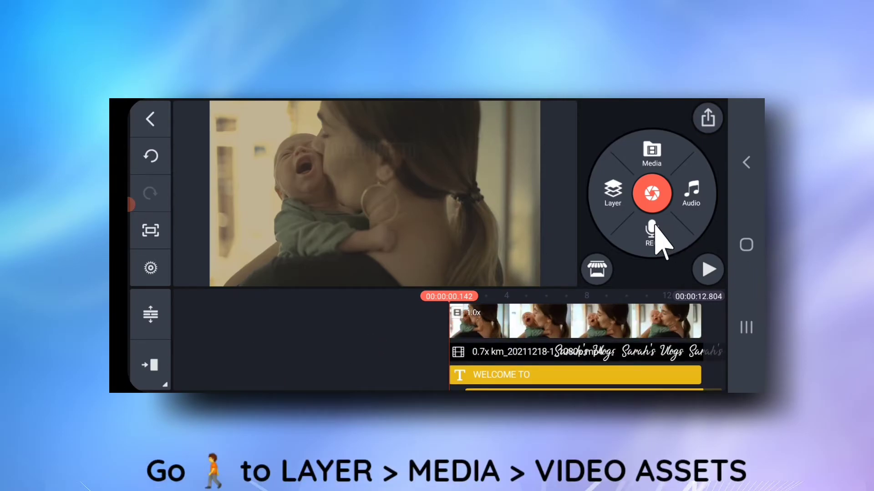
{"action": "left_click", "coordinate": [610, 188]}
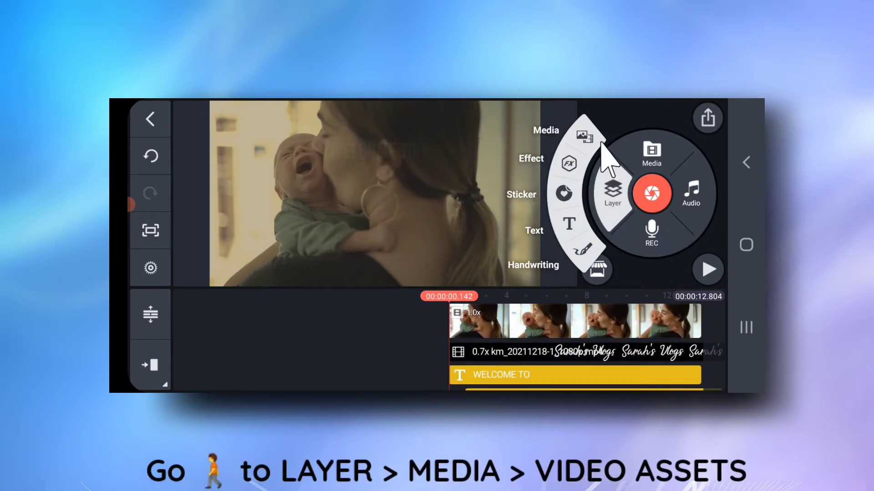
{"action": "left_click", "coordinate": [583, 135]}
{"action": "left_click", "coordinate": [349, 176]}
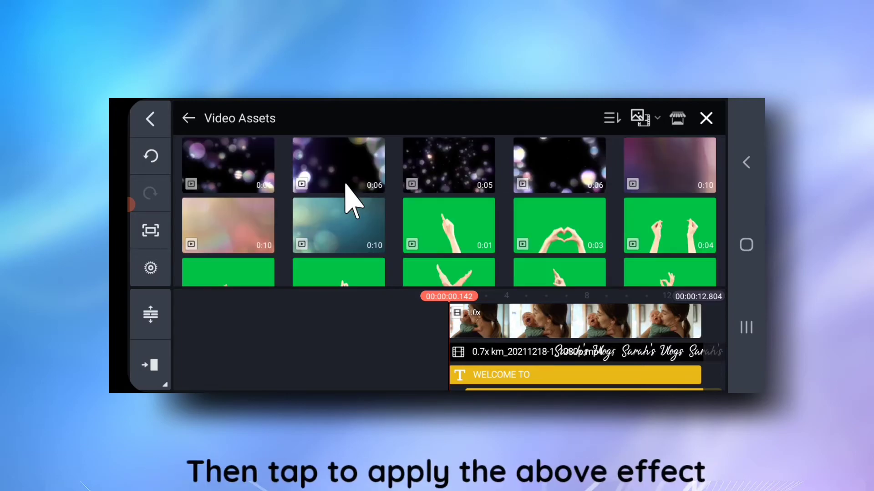
{"action": "left_click", "coordinate": [682, 179]}
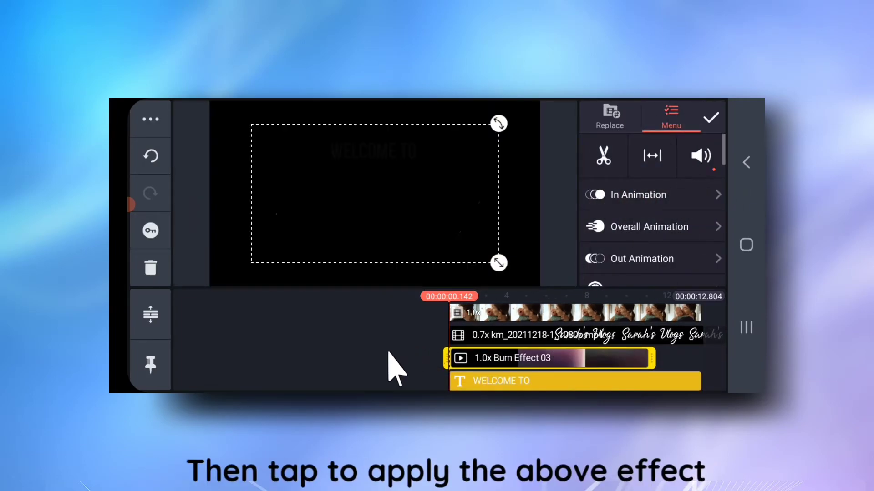
Step: Shift the Burn Effect 03 layer slightly along the timeline and reselect it for editing
{"action": "left_click", "coordinate": [390, 365]}
{"action": "mouse_move", "coordinate": [565, 370]}
{"action": "left_mouse_down"}
{"action": "mouse_move", "coordinate": [621, 363]}
{"action": "mouse_move", "coordinate": [581, 376]}
{"action": "left_mouse_up"}
{"action": "left_click", "coordinate": [603, 367]}
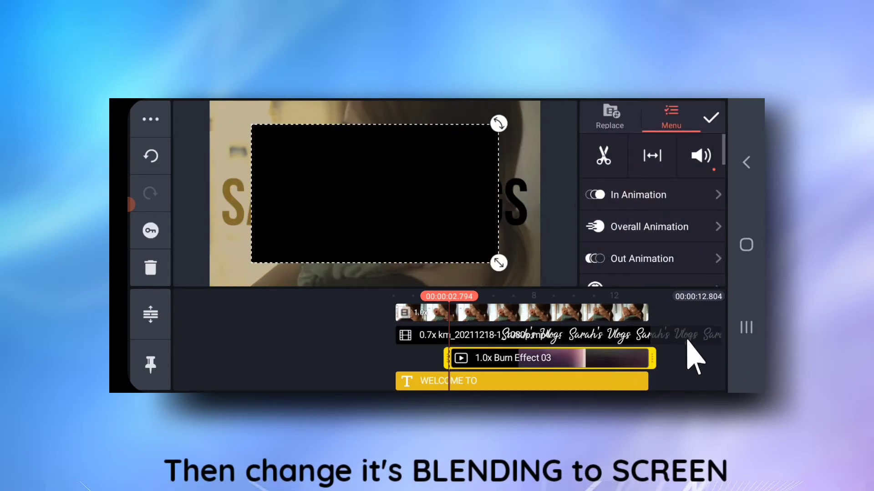
{"action": "left_click", "coordinate": [657, 348]}
{"action": "left_click", "coordinate": [569, 371]}
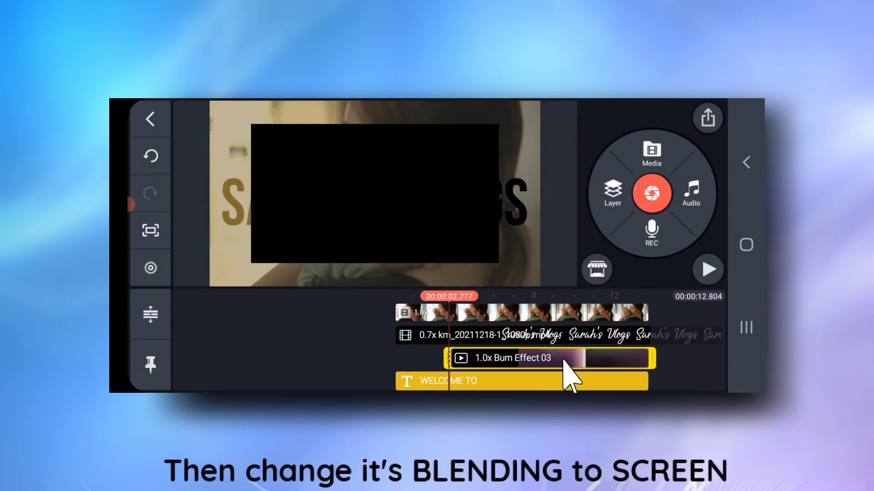
{"action": "left_click_drag", "start_coordinate": [653, 200], "coordinate": [665, 164]}
Step: Set the Burn Effect 03 layer's blending mode to Screen
{"action": "left_click_drag", "start_coordinate": [677, 247], "coordinate": [683, 205]}
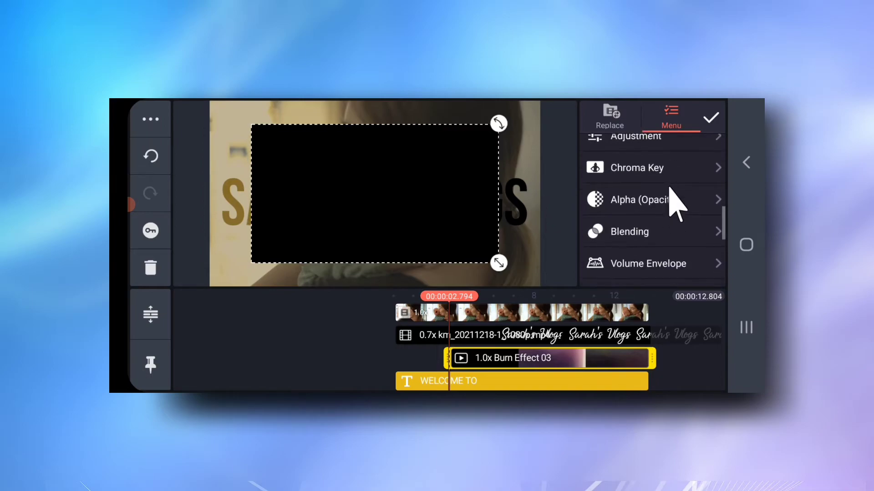
{"action": "left_click", "coordinate": [663, 232]}
{"action": "scroll", "coordinate": [673, 250], "scroll_direction": "down", "scroll_amount": 2}
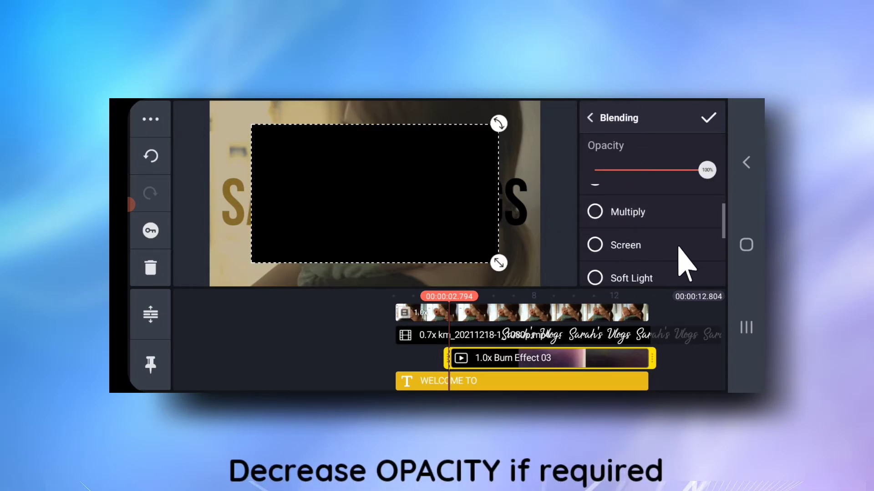
{"action": "left_click", "coordinate": [677, 245]}
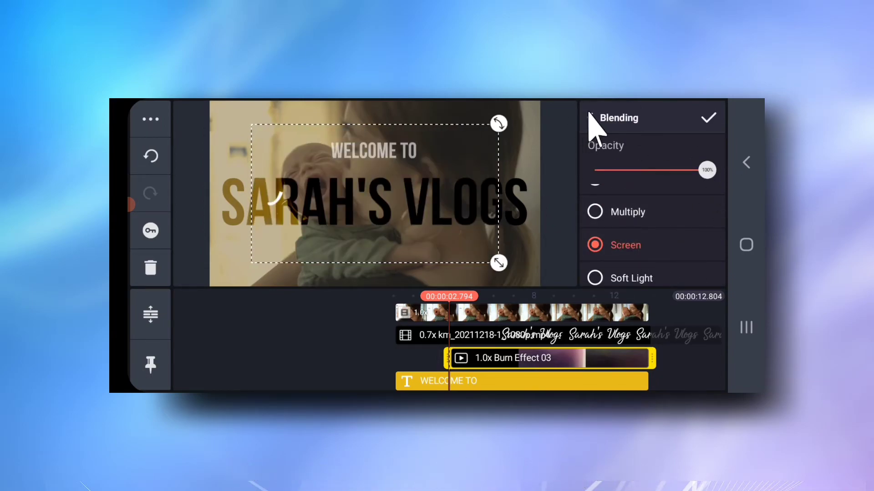
{"action": "left_click", "coordinate": [708, 119]}
Step: Choose the full-frame split screen layout for the effect layer and play the intro to check it
{"action": "left_click", "coordinate": [539, 362]}
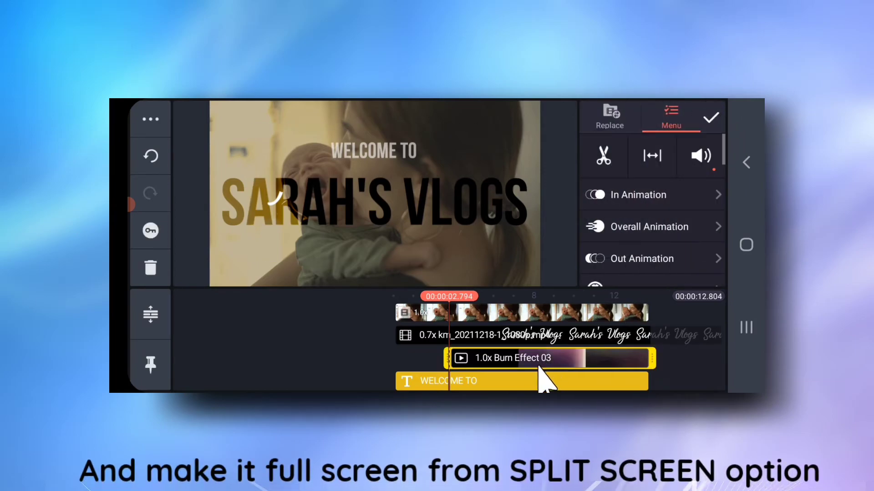
{"action": "scroll", "coordinate": [663, 264], "scroll_direction": "down", "scroll_amount": 2}
{"action": "scroll", "coordinate": [678, 289], "scroll_direction": "up", "scroll_amount": 2}
{"action": "scroll", "coordinate": [686, 240], "scroll_direction": "down", "scroll_amount": 3}
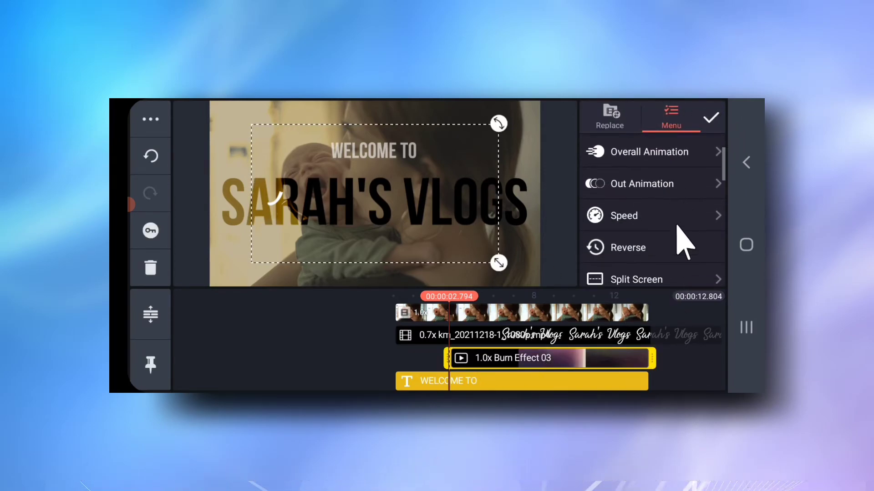
{"action": "left_click", "coordinate": [660, 220]}
{"action": "left_click", "coordinate": [689, 175]}
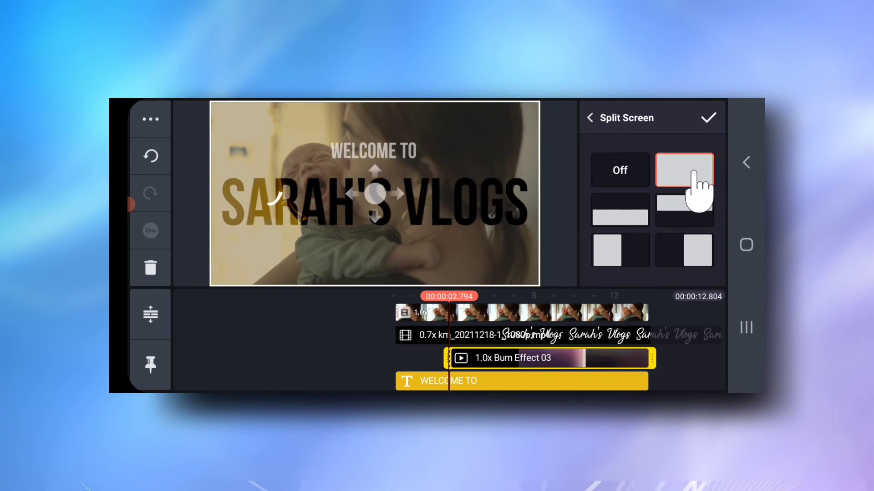
{"action": "left_click", "coordinate": [675, 370]}
{"action": "left_click", "coordinate": [706, 269]}
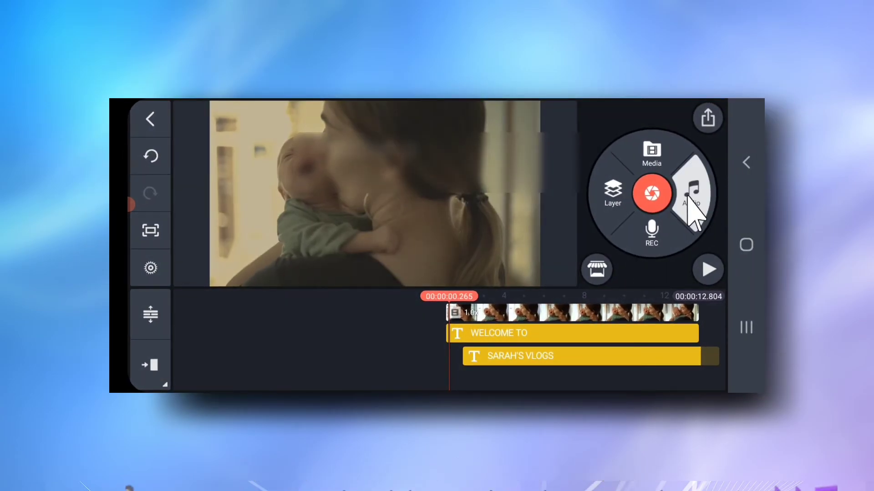
Step: Preview a music track and add One Day In May to the timeline
{"action": "left_click", "coordinate": [688, 194]}
{"action": "left_click_drag", "start_coordinate": [212, 248], "coordinate": [223, 318]}
{"action": "left_click", "coordinate": [349, 177]}
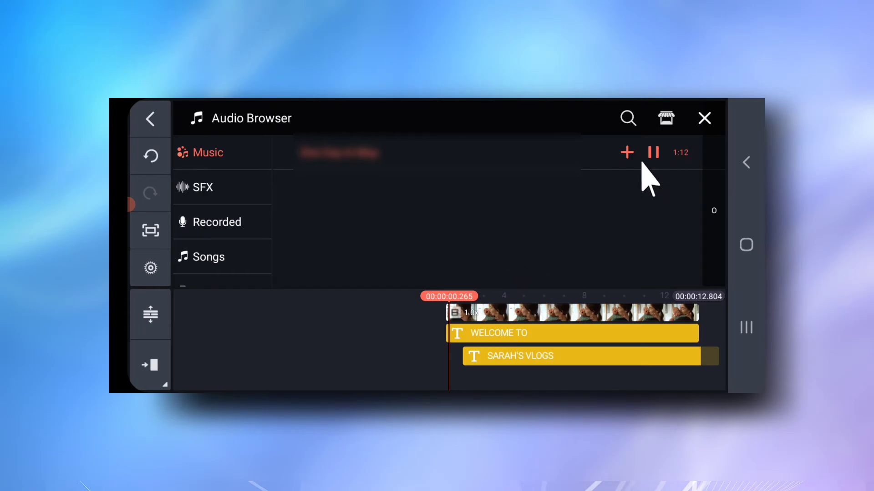
{"action": "left_click", "coordinate": [627, 152]}
{"action": "left_click", "coordinate": [704, 118]}
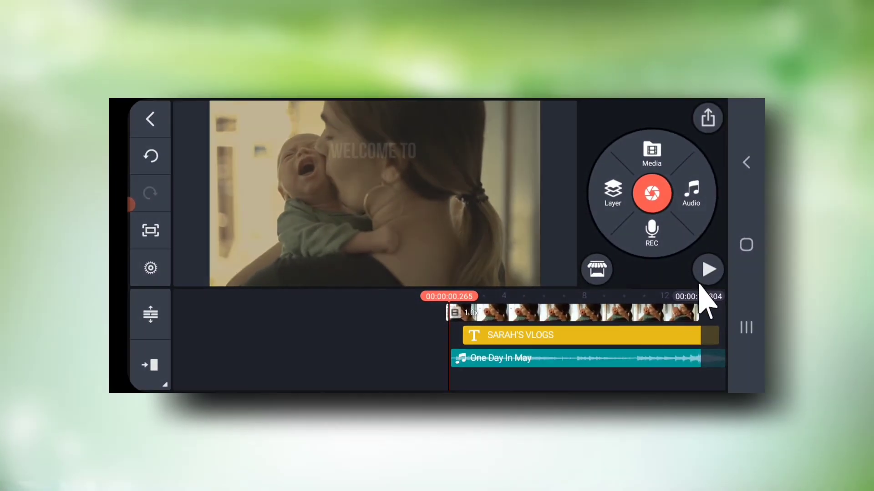
Step: Play the intro with the music, then rewind the playhead to 00:00:00.000
{"action": "left_click", "coordinate": [708, 271]}
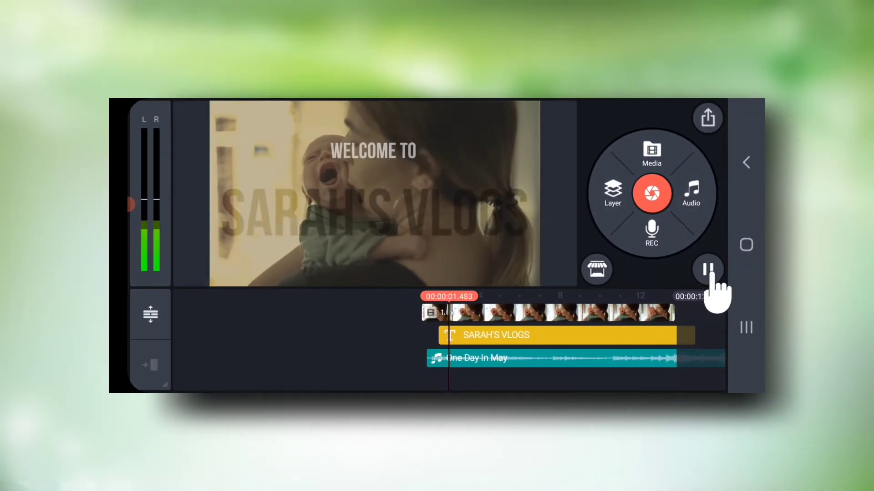
{"action": "left_click", "coordinate": [708, 270]}
{"action": "left_click_drag", "start_coordinate": [569, 378], "coordinate": [605, 376]}
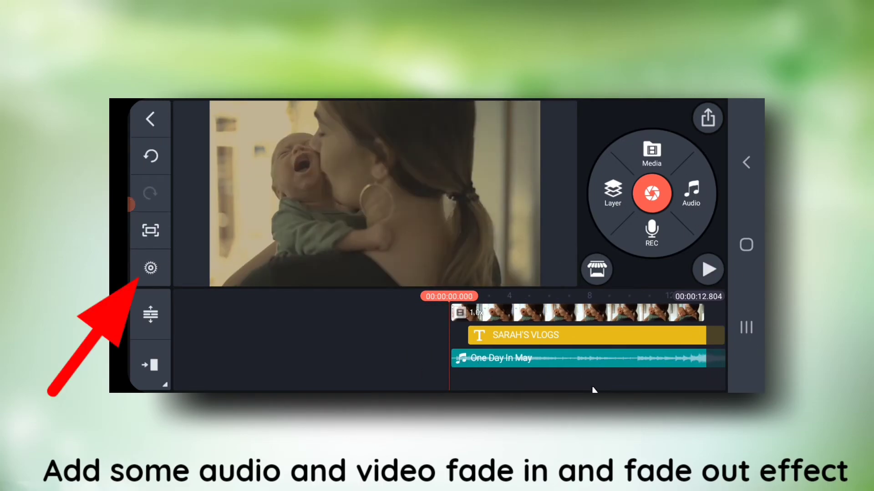
Step: In Project Settings, enable audio fade-in at 0.50s and audio fade-out at 1.00s
{"action": "left_click", "coordinate": [150, 269]}
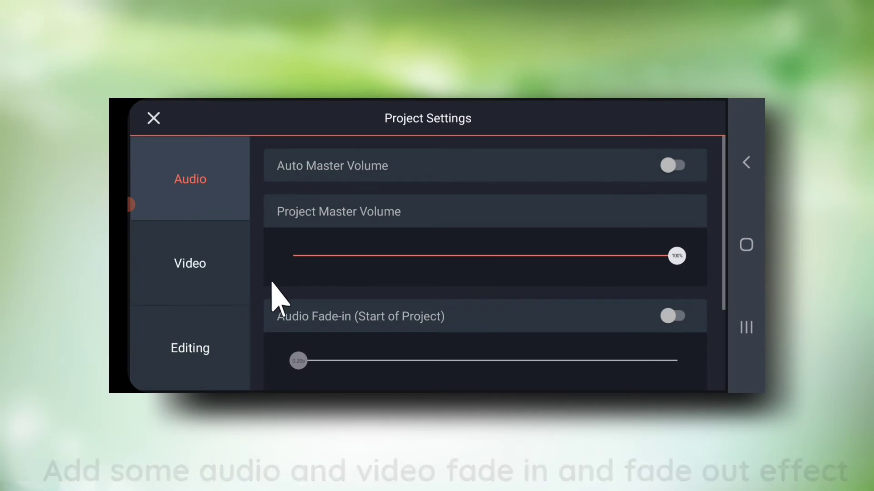
{"action": "left_click", "coordinate": [669, 316]}
{"action": "scroll", "coordinate": [455, 296], "scroll_direction": "down", "scroll_amount": 3}
{"action": "left_click", "coordinate": [307, 242]}
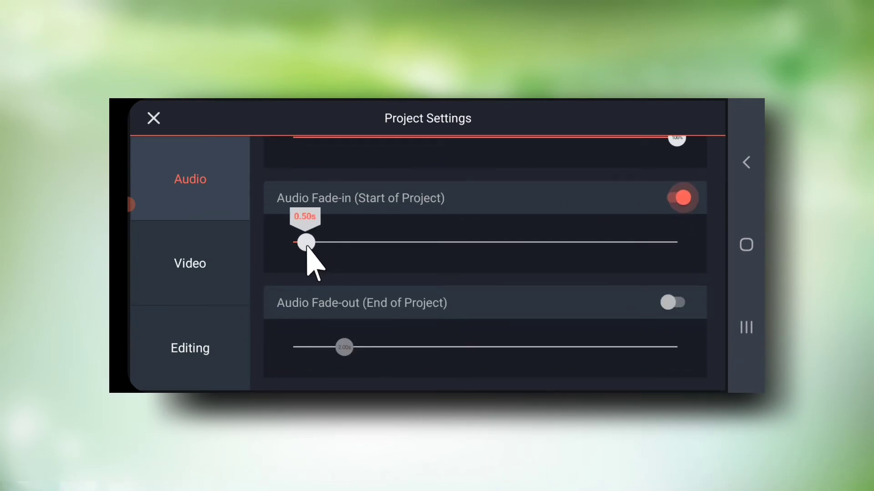
{"action": "left_click", "coordinate": [684, 305]}
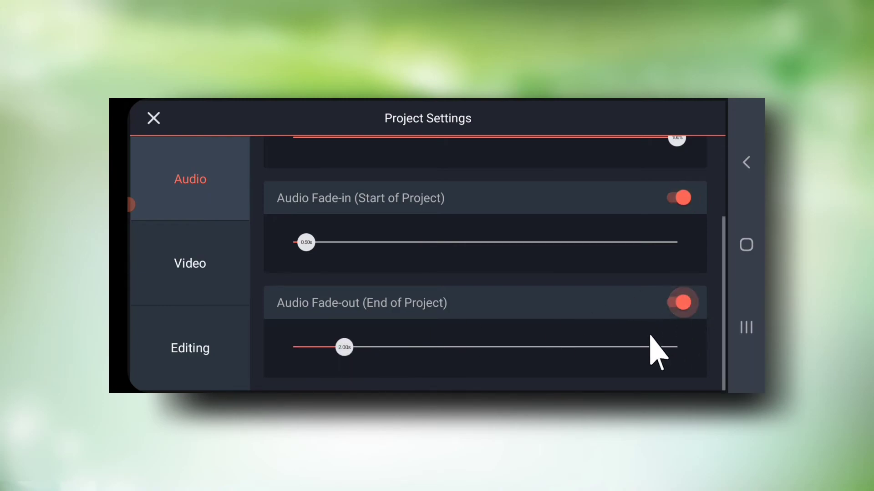
{"action": "left_click_drag", "start_coordinate": [344, 347], "coordinate": [320, 348]}
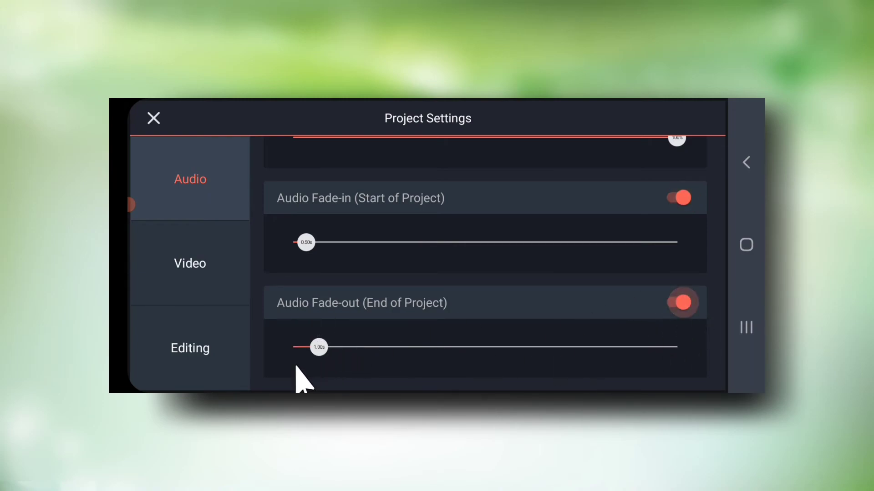
Step: Enable video fade-in at 1.00s and video fade-out at 0.75s, then close settings
{"action": "left_click", "coordinate": [209, 273]}
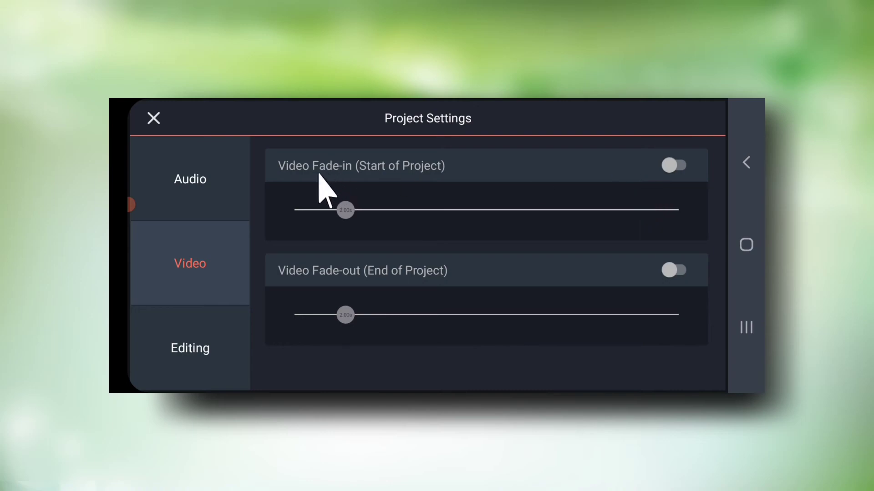
{"action": "left_click", "coordinate": [678, 165]}
{"action": "left_click_drag", "start_coordinate": [344, 211], "coordinate": [313, 219]}
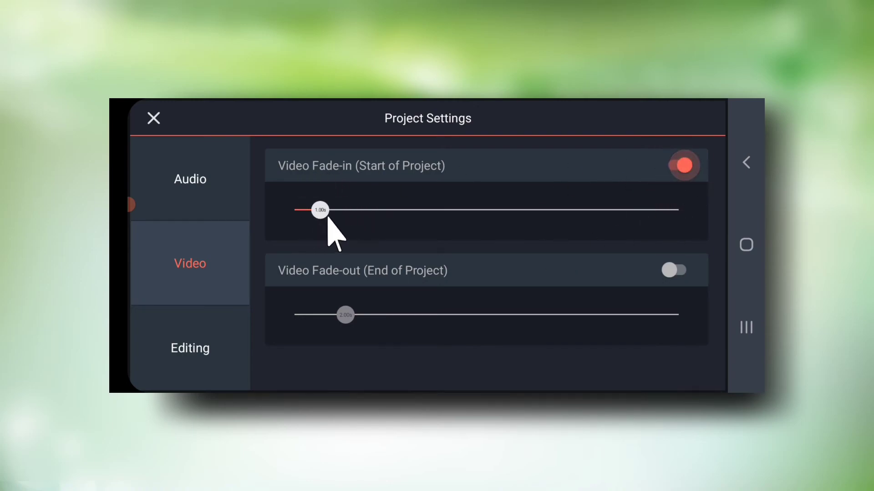
{"action": "left_click", "coordinate": [675, 271]}
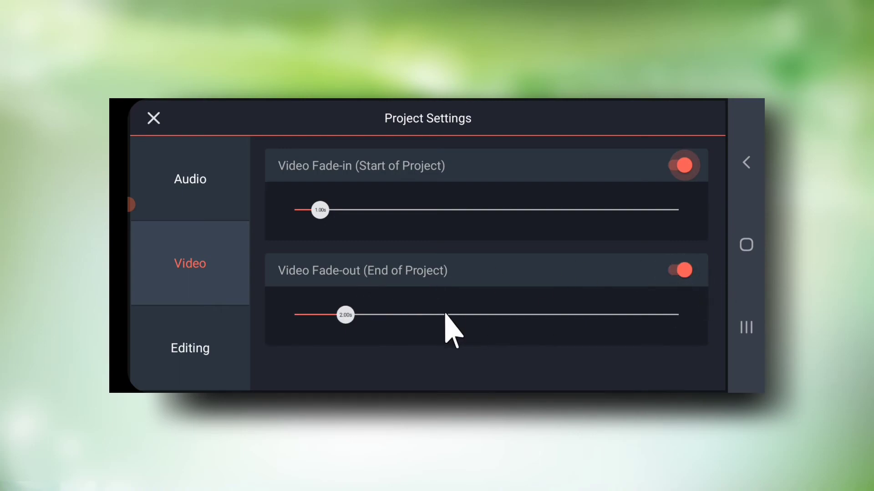
{"action": "left_click", "coordinate": [153, 120]}
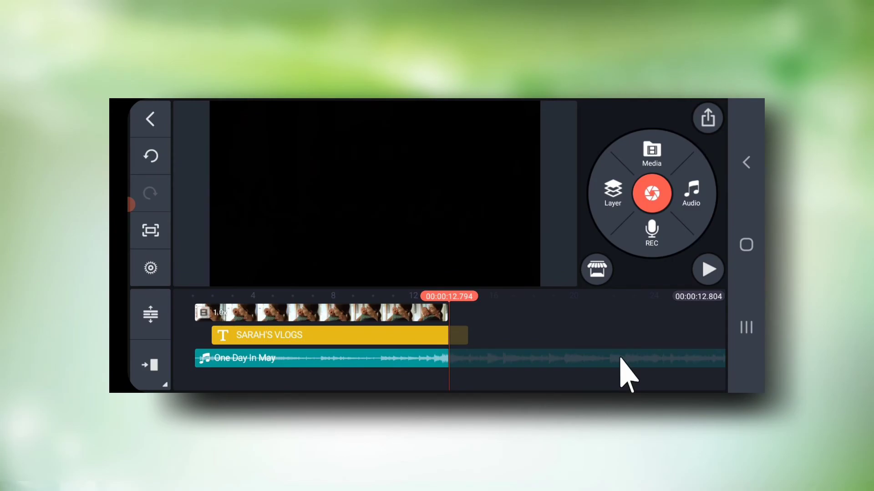
Step: Save the intro as an FHD 1080p, 60 fps video with the default export settings
{"action": "left_click", "coordinate": [708, 119]}
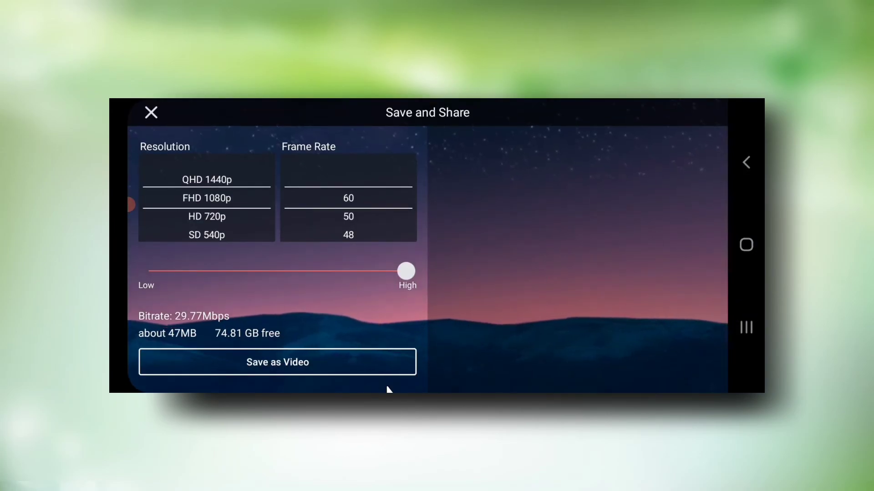
{"action": "left_click", "coordinate": [305, 363]}
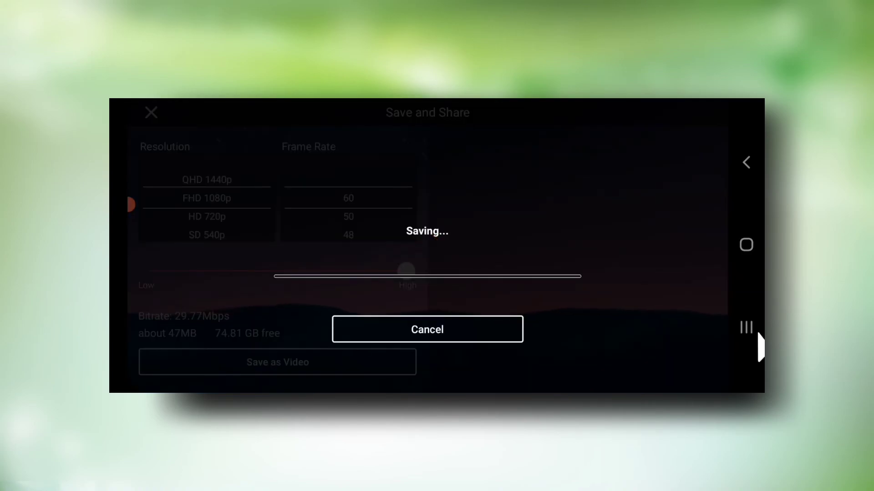